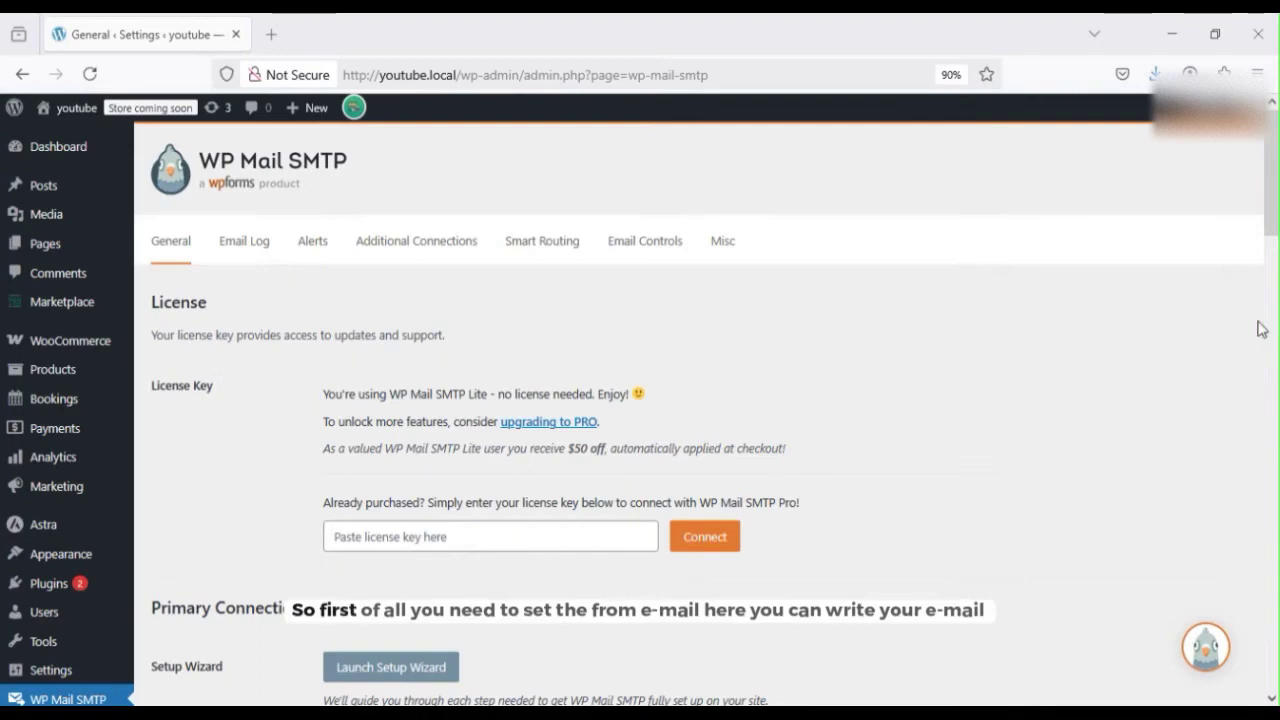
Keep the existing From Email and turn on Force From Email
drag(1270, 226, 1259, 300)
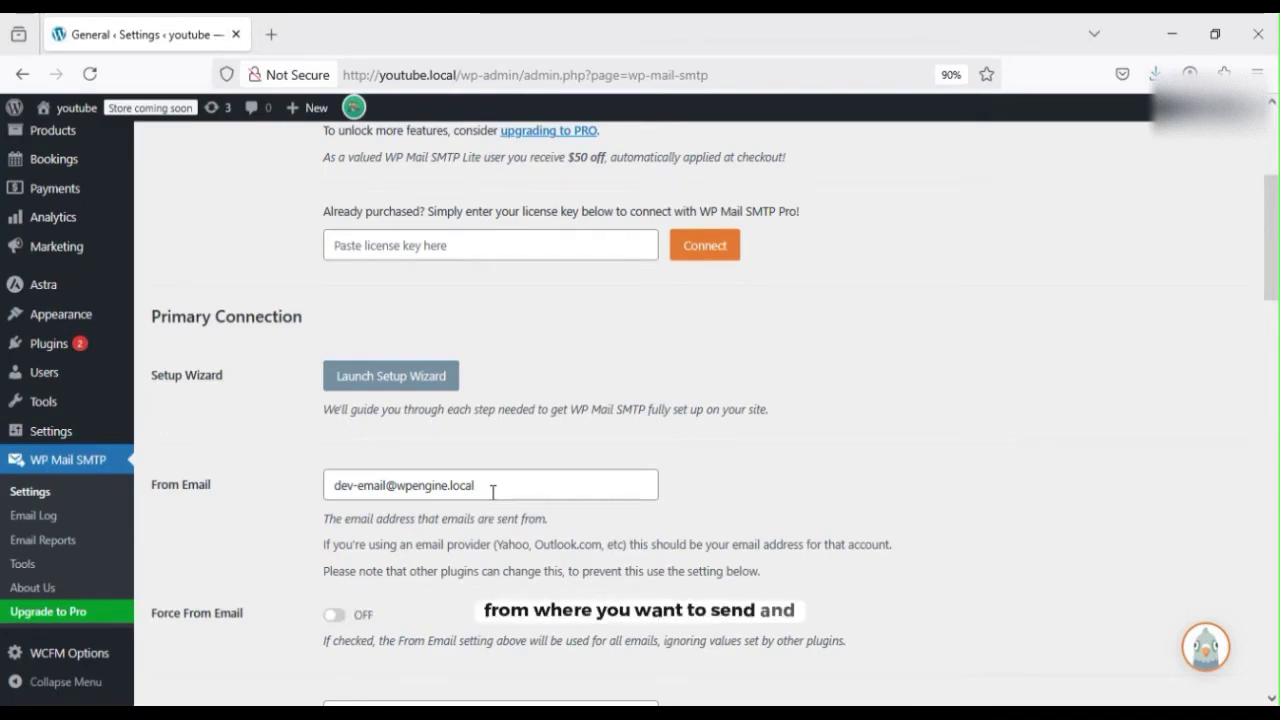
drag(492, 490, 320, 485)
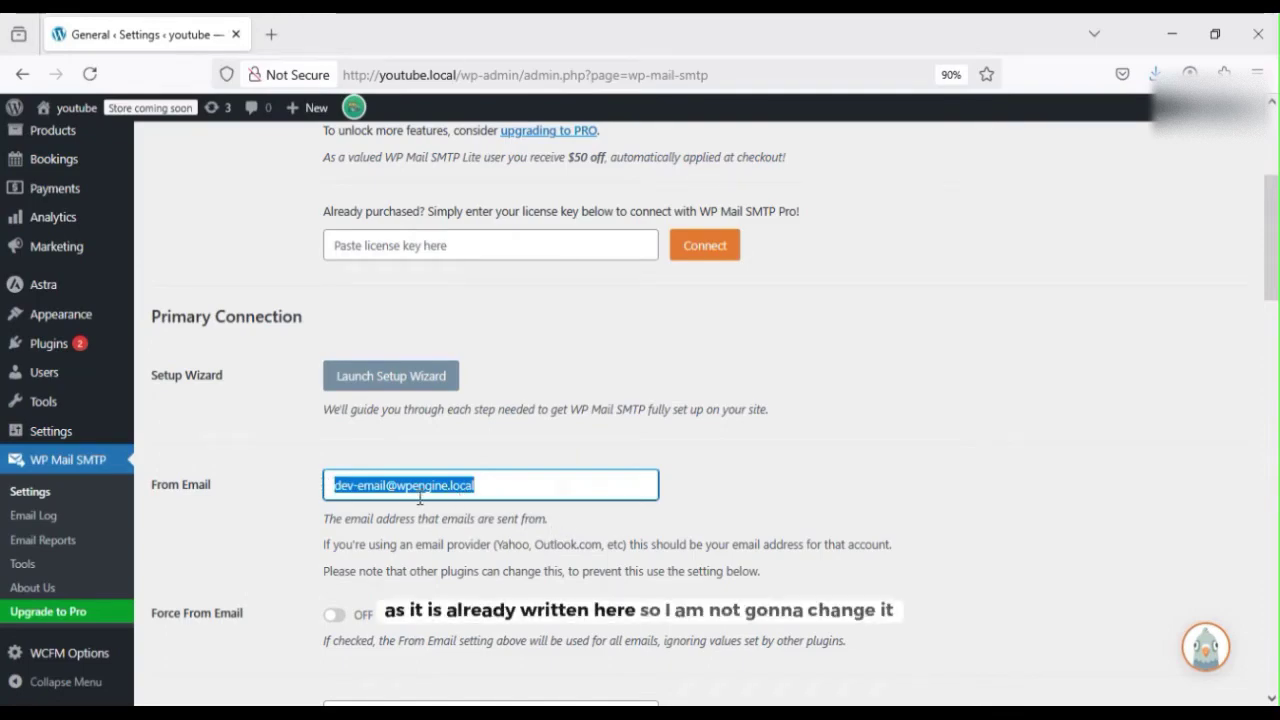
click(645, 519)
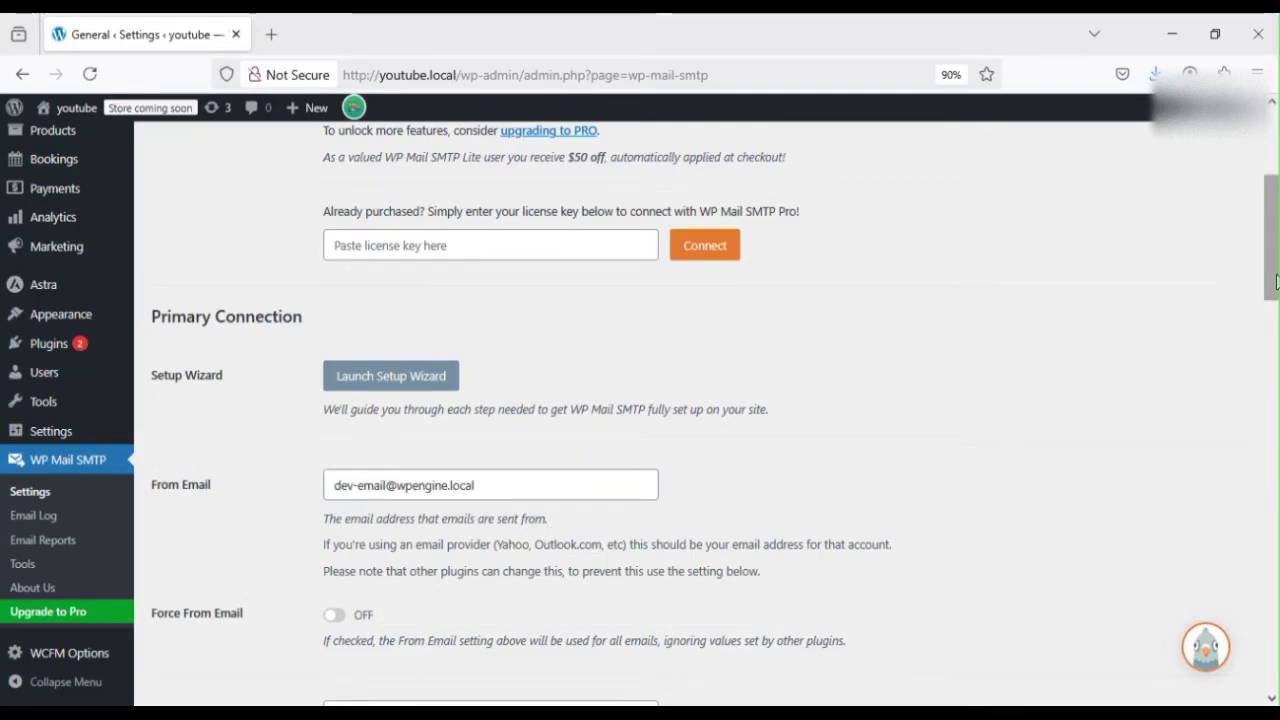
scroll(1270, 245, down, 1)
scroll(1270, 245, down, 1)
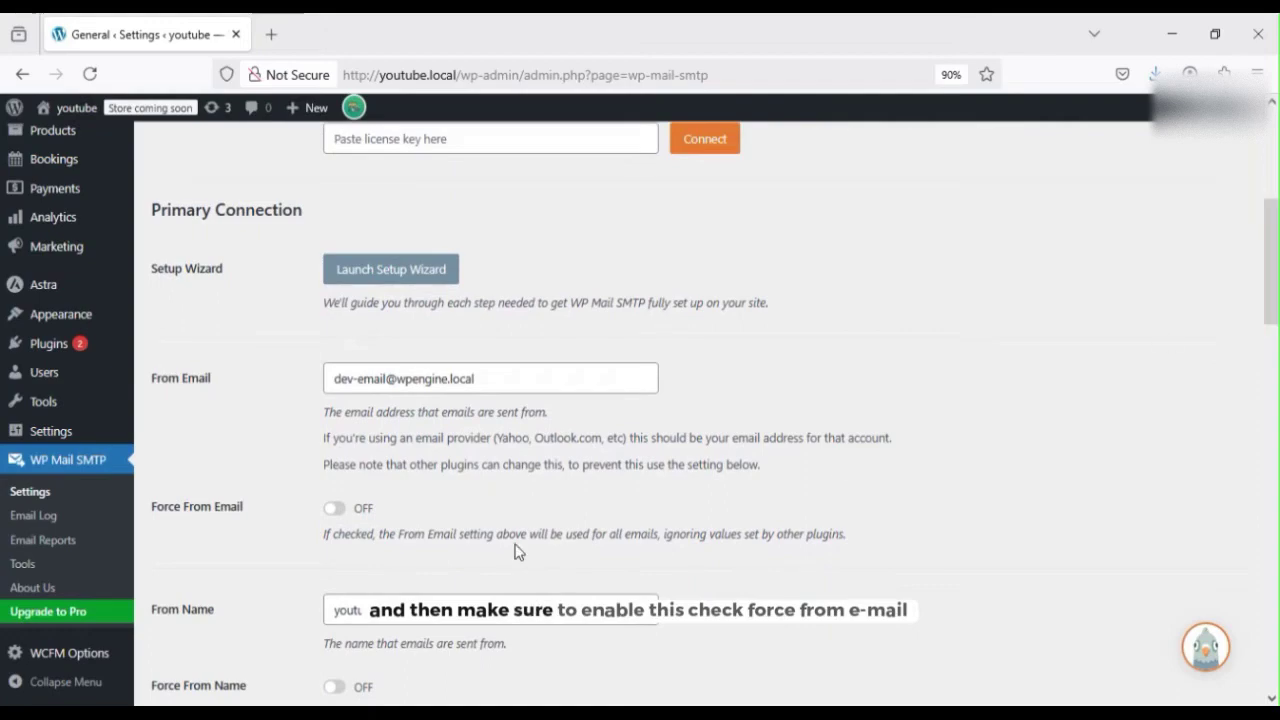
click(333, 510)
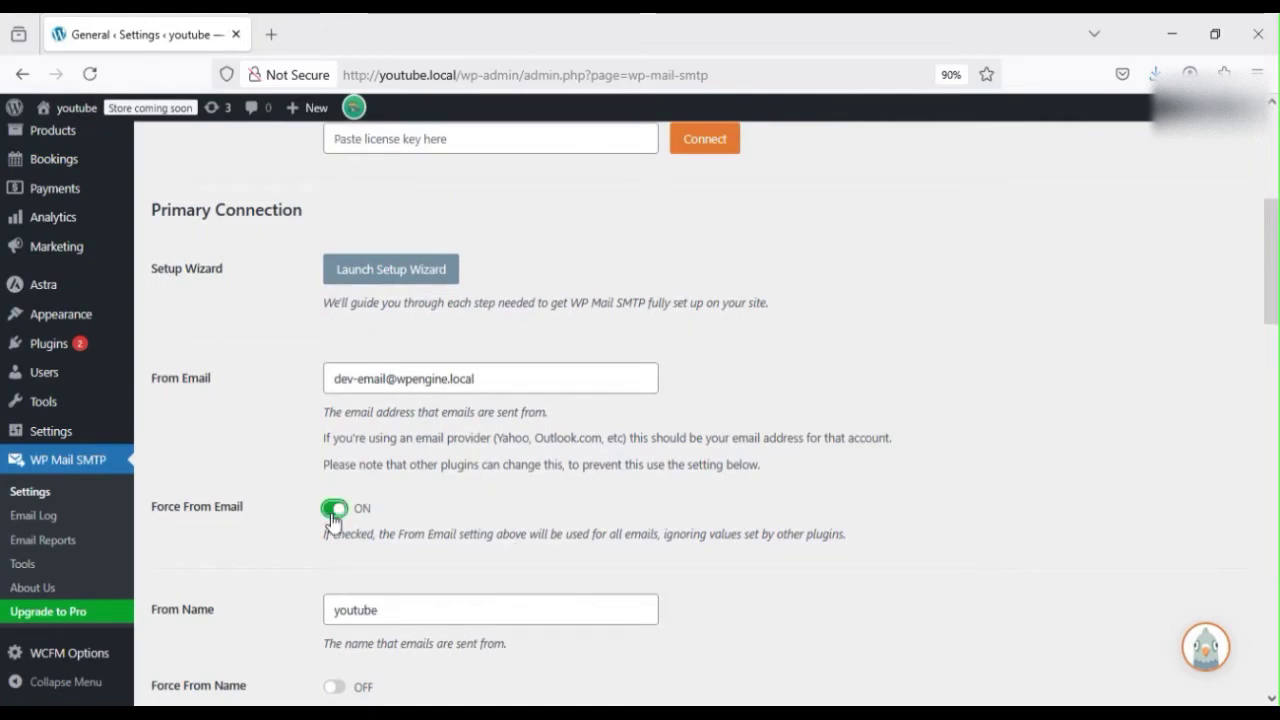
Keep the From Name, turn on Force From Name, and select Google / Gmail as the mailer
drag(1278, 298, 1277, 343)
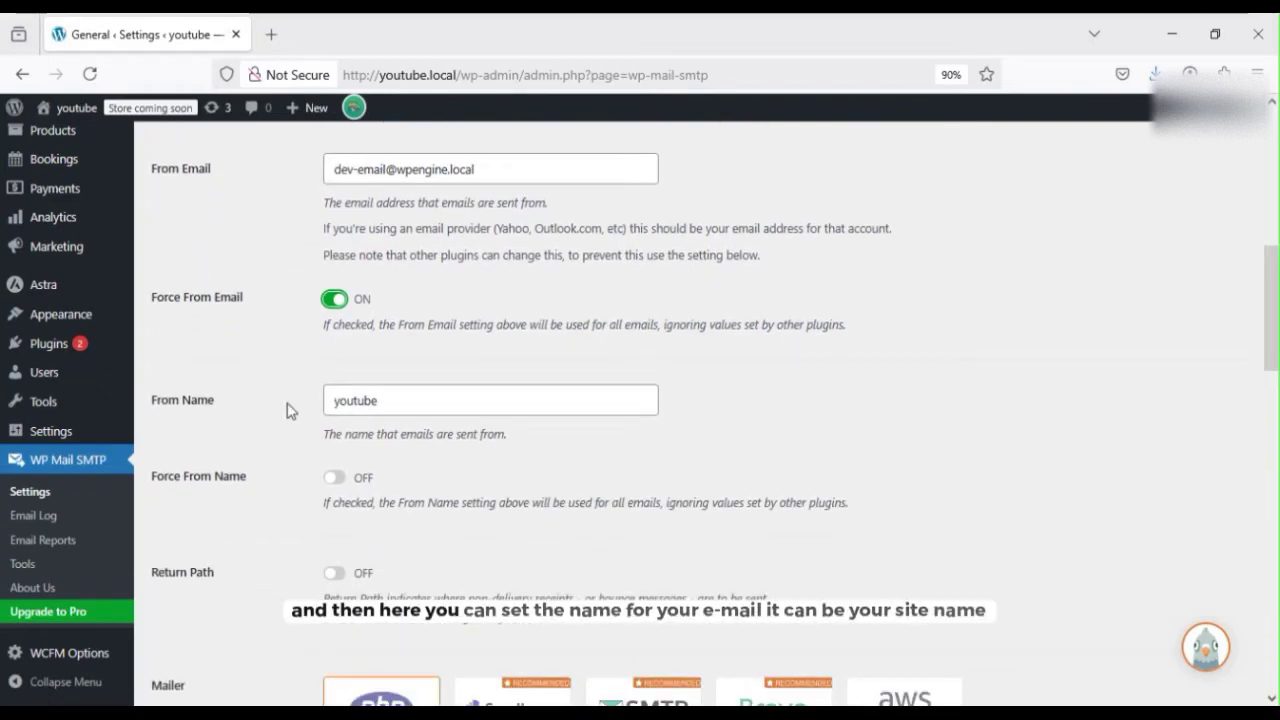
drag(335, 405, 382, 405)
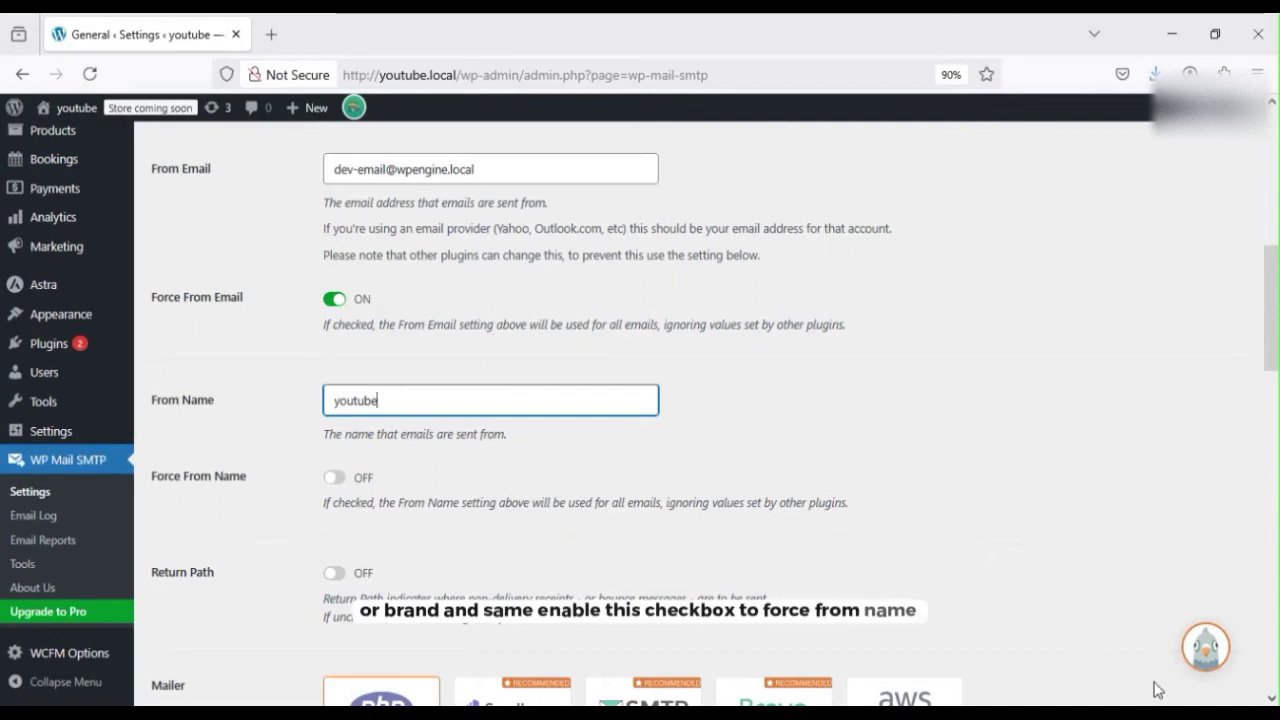
click(735, 593)
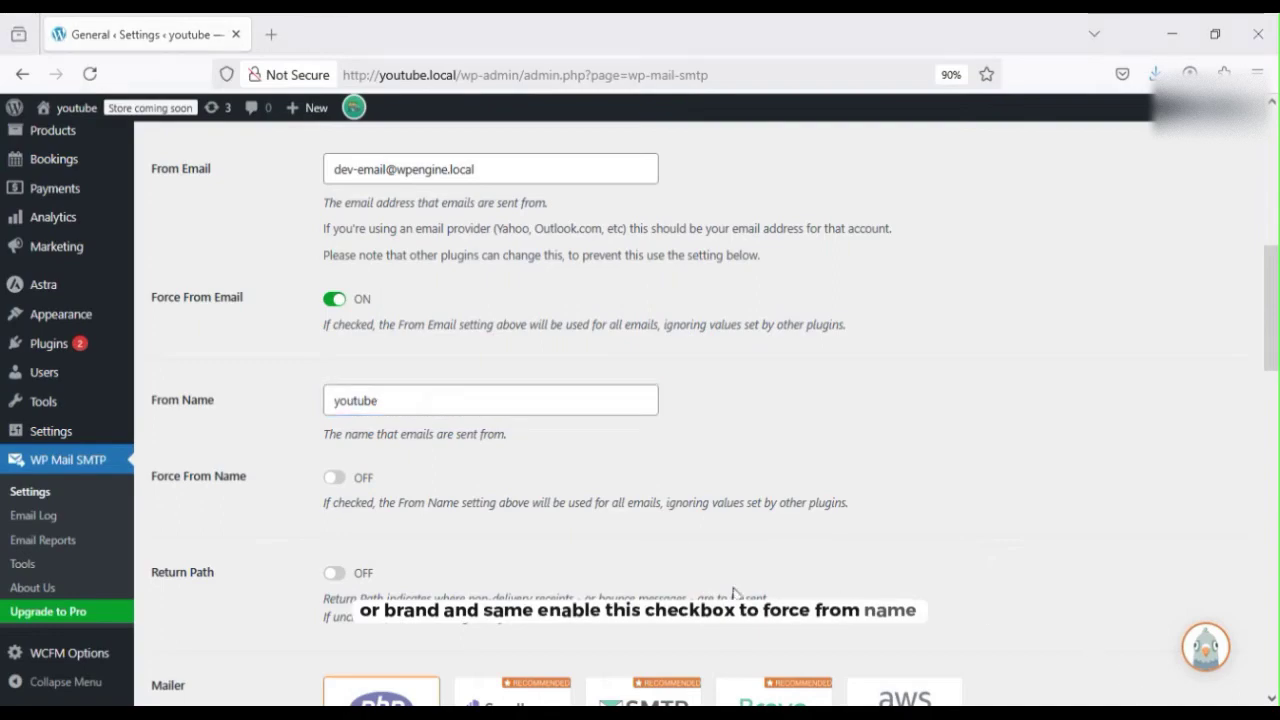
click(335, 478)
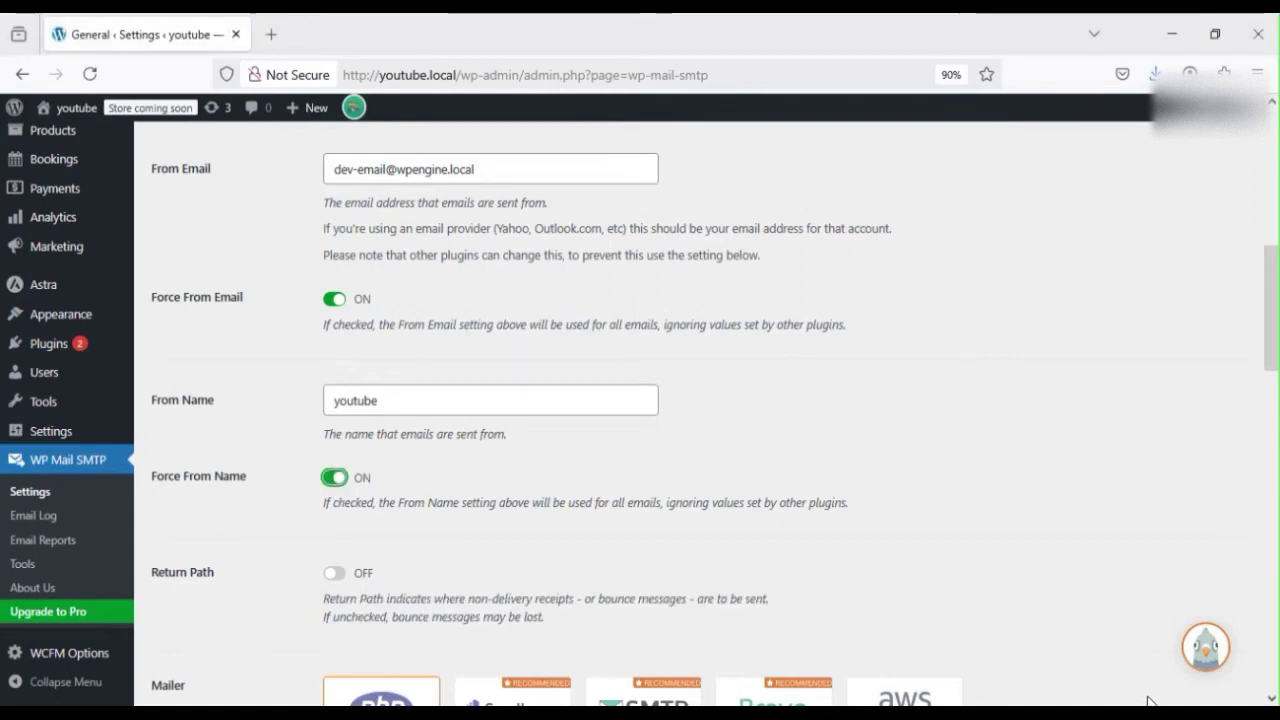
drag(1272, 353, 1272, 445)
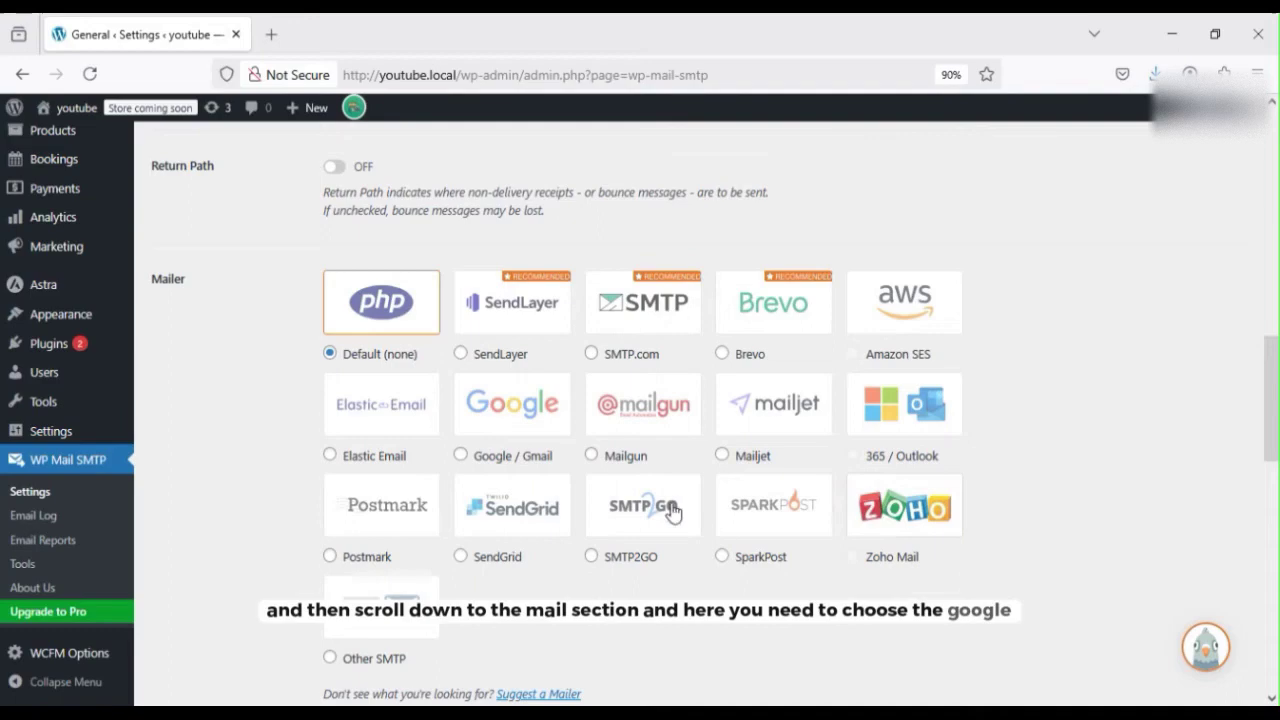
click(519, 429)
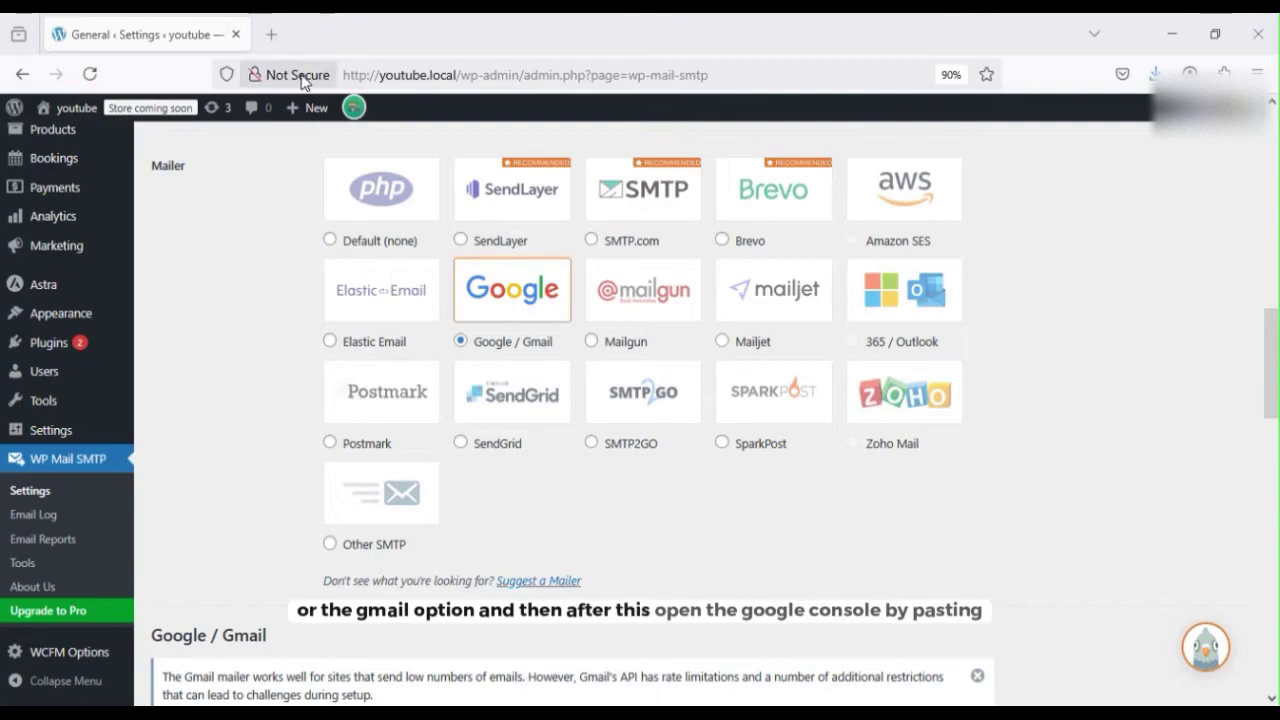
Load console.cloud.google.com in a new tab and confirm the account to reach the codewithsafy Welcome page
click(271, 34)
text(https://console.cloud.google.com/)
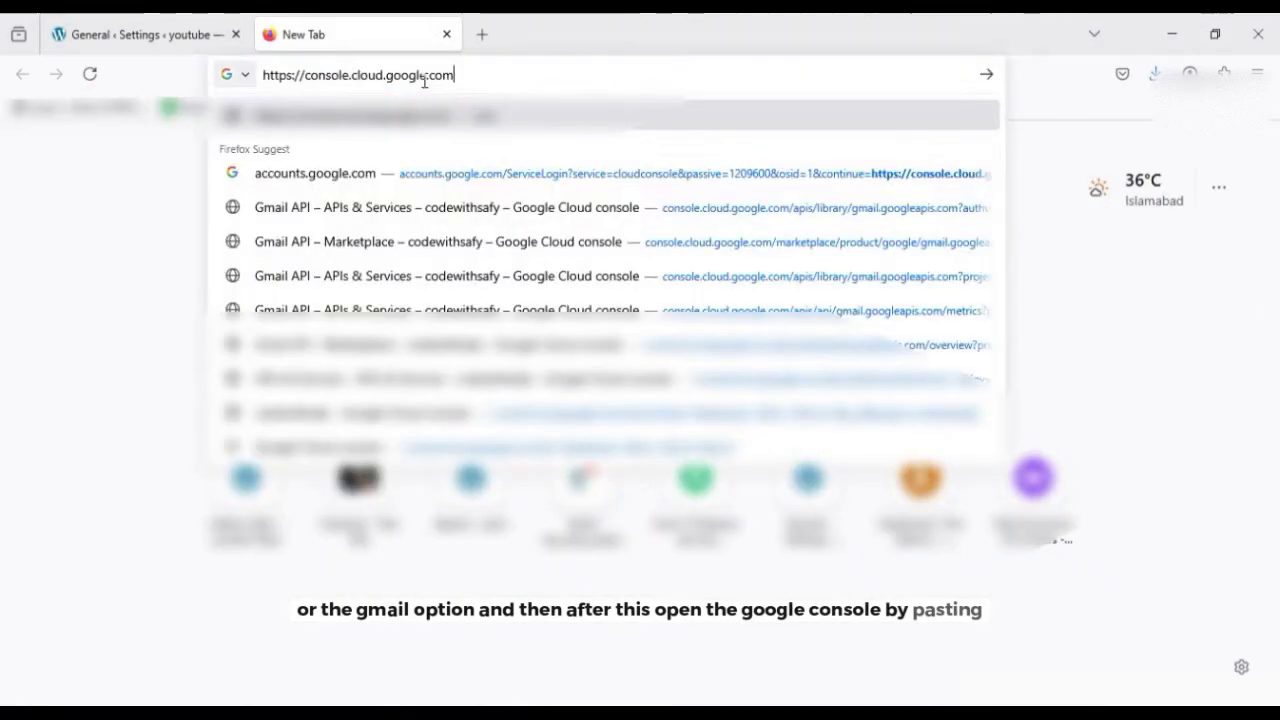
key(Return)
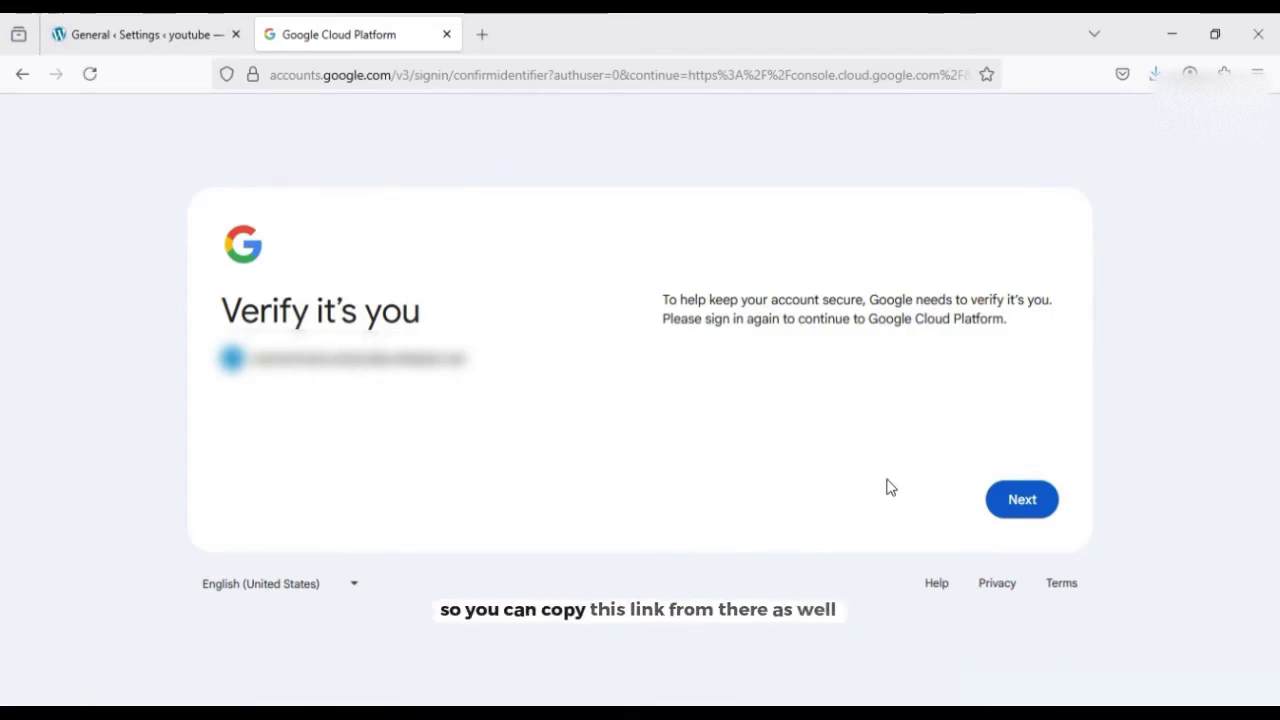
click(1007, 502)
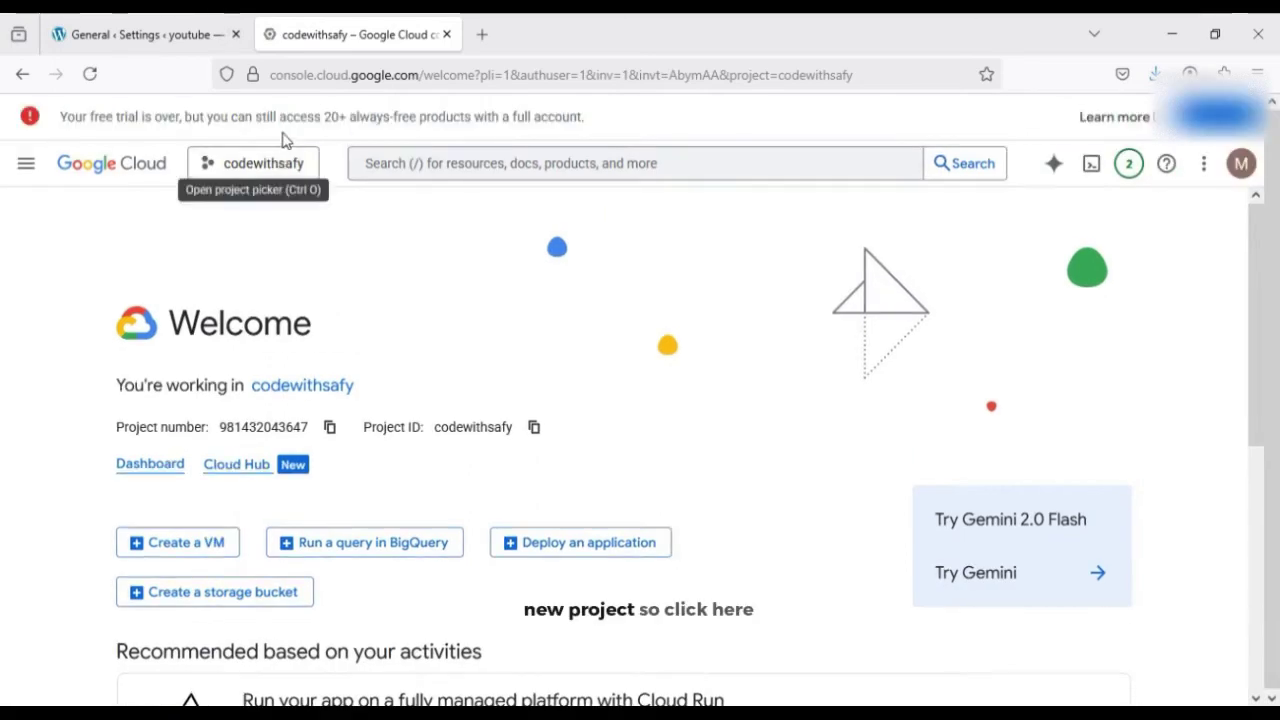
Create a new project named 'Wp mail smtp with Gmail' from the project picker
key(ctrl+o)
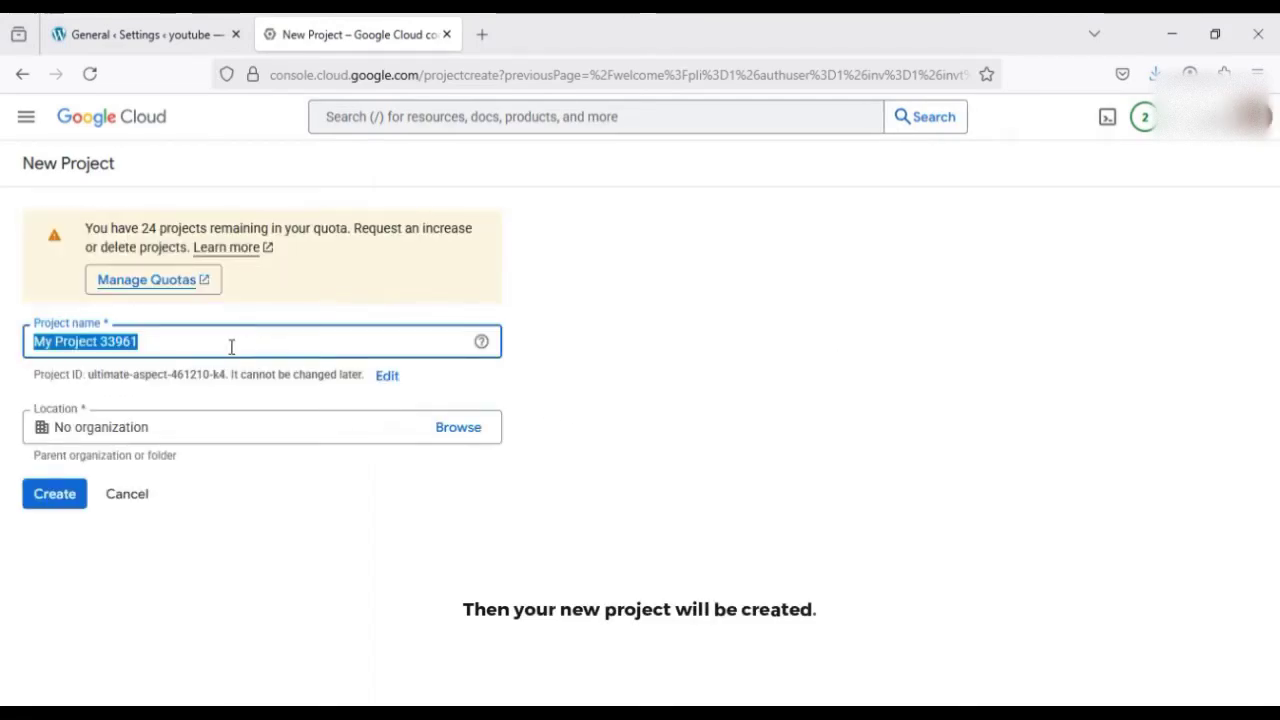
double_click(231, 347)
triple_click(231, 347)
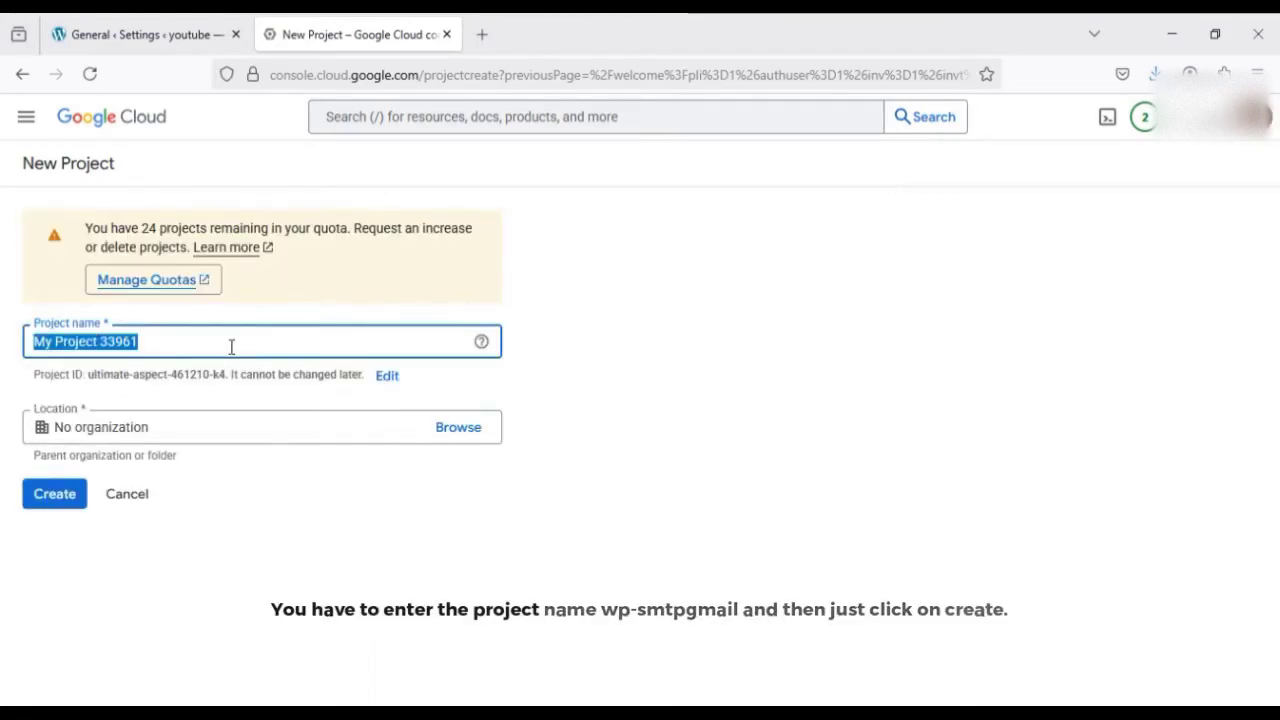
text(Wp mail s)
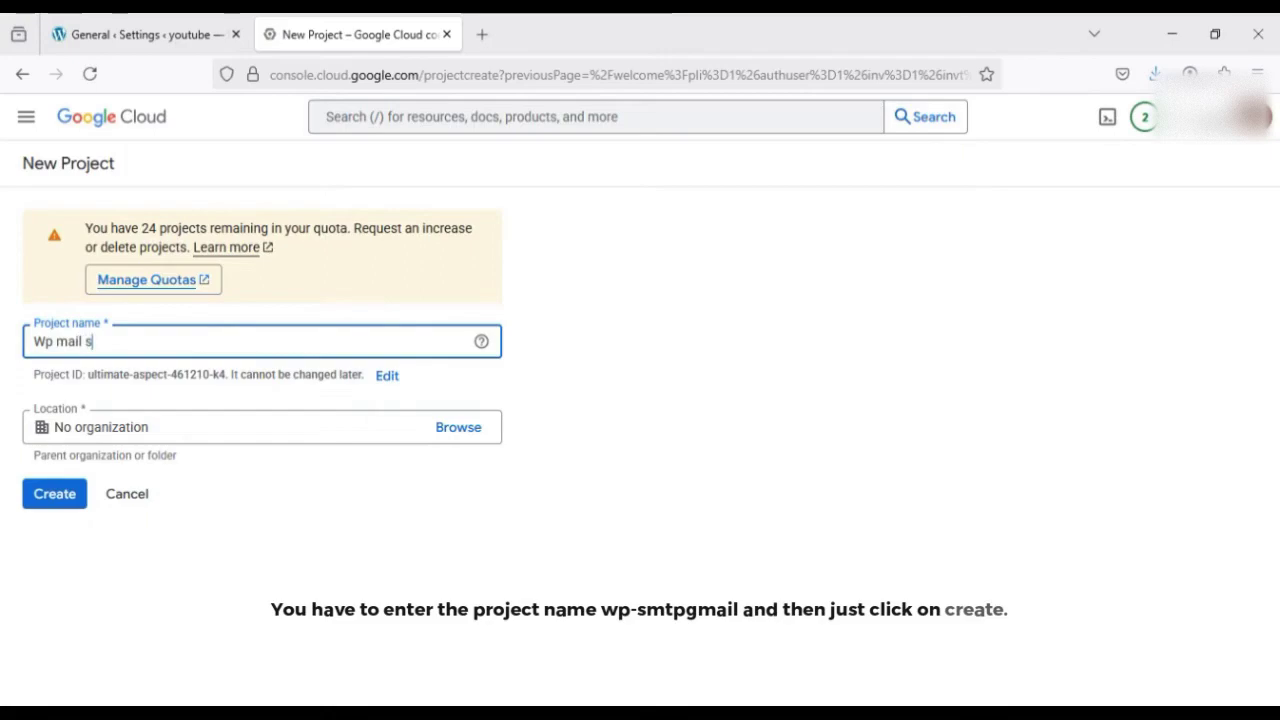
text(mtp wiht)
key(BackSpace)
key(BackSpace)
text(t)
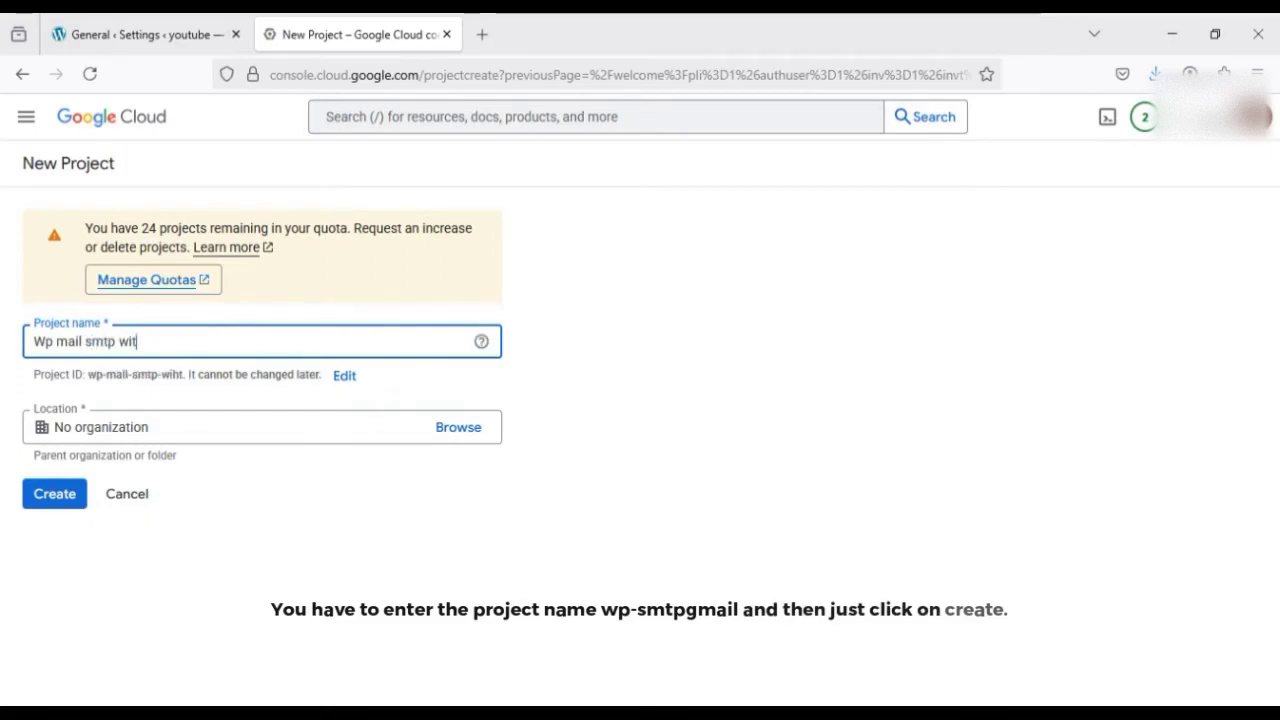
text(h Gmail)
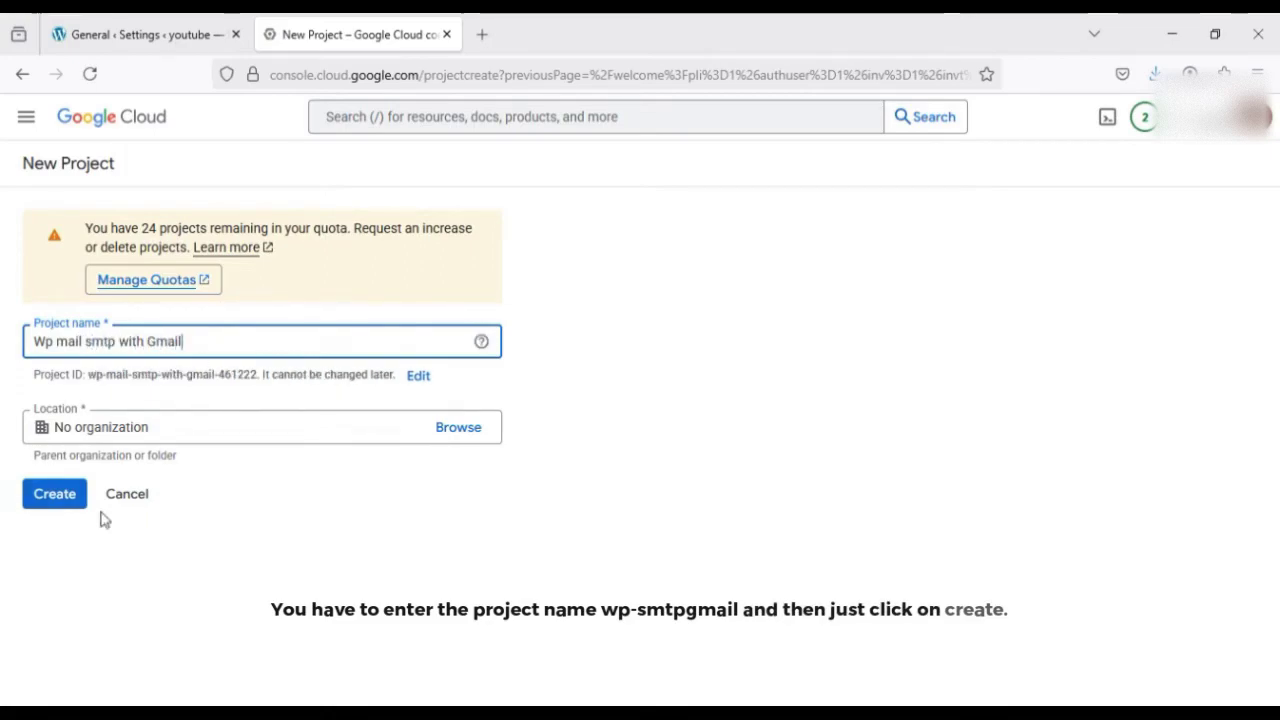
click(55, 494)
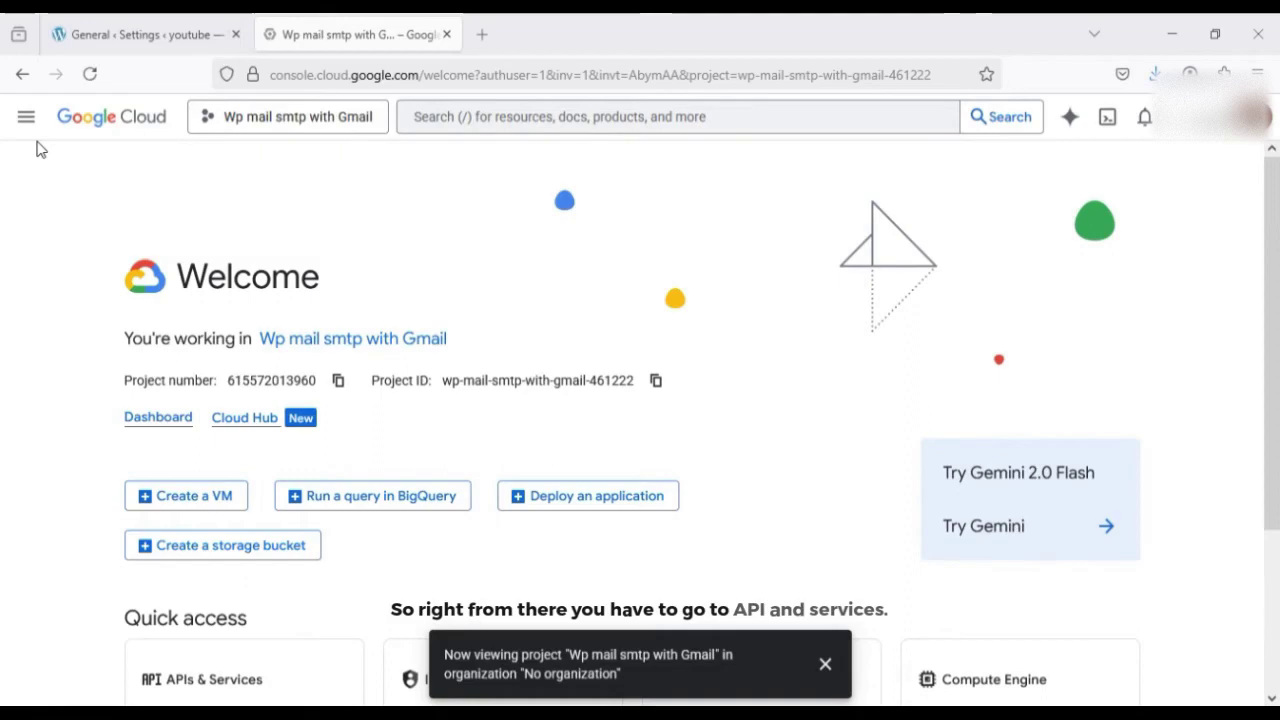
Go to the API Library under APIs & Services
click(26, 117)
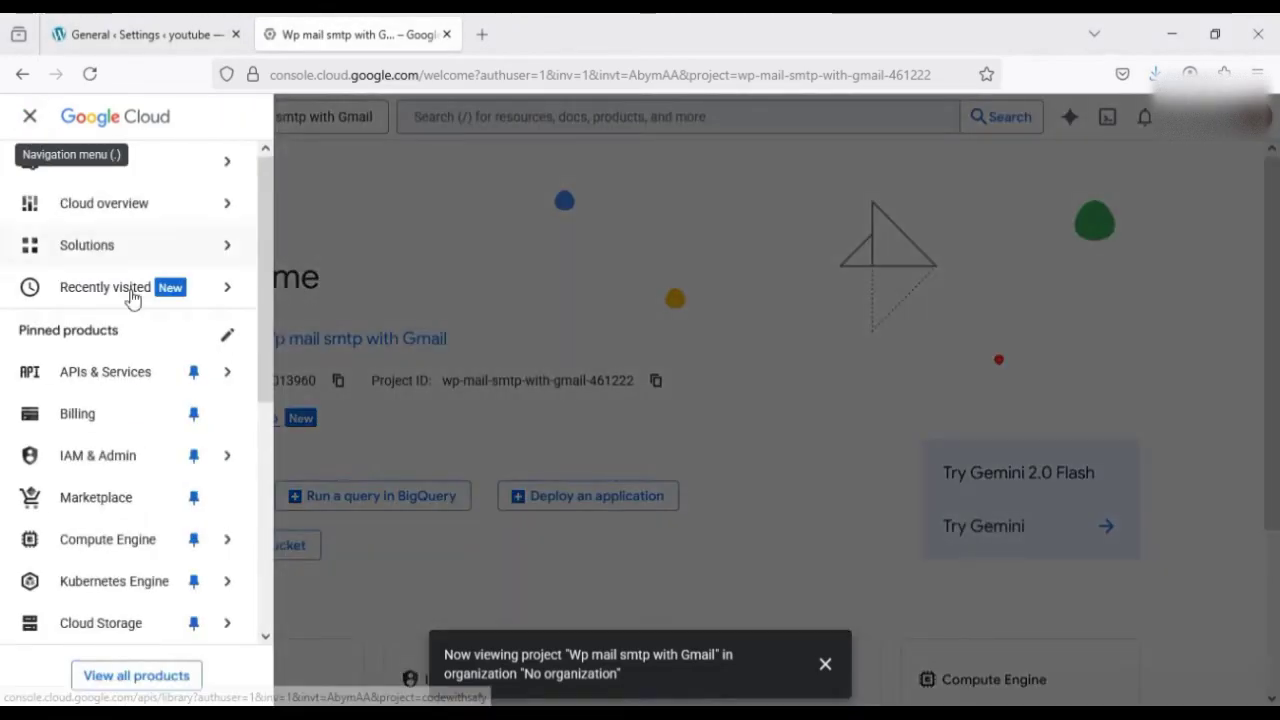
mouse_move(143, 386)
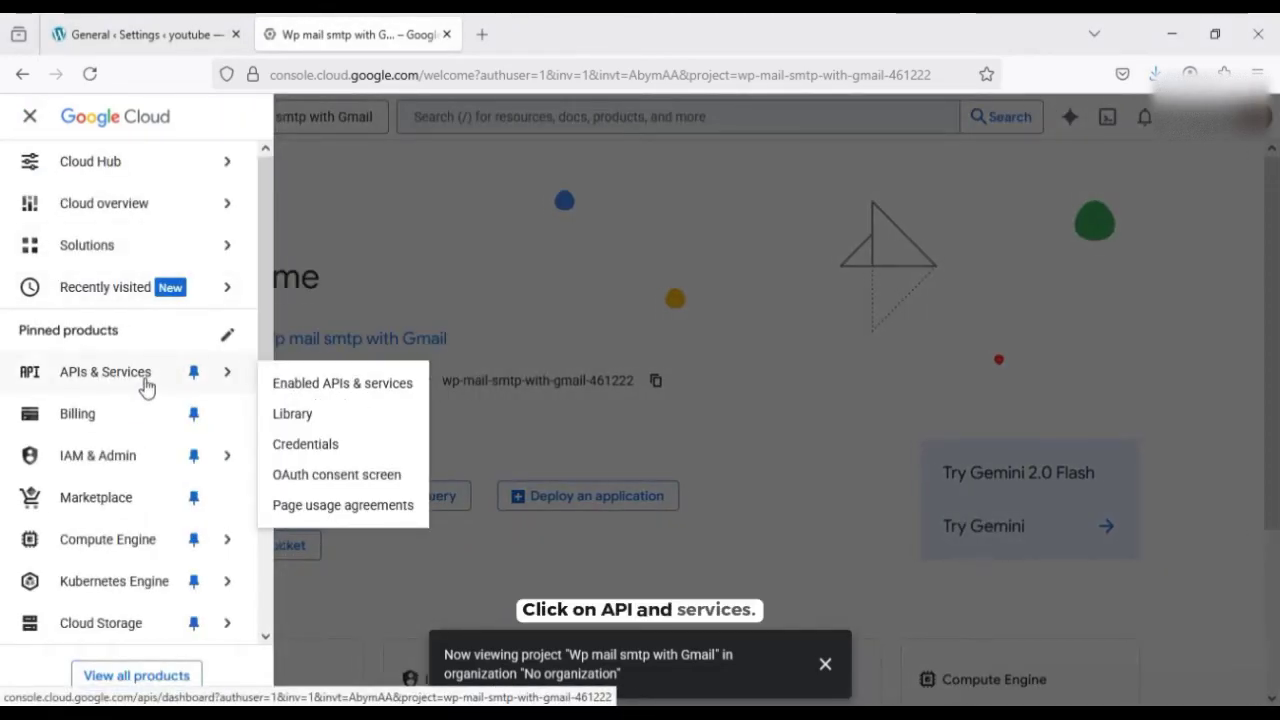
click(145, 384)
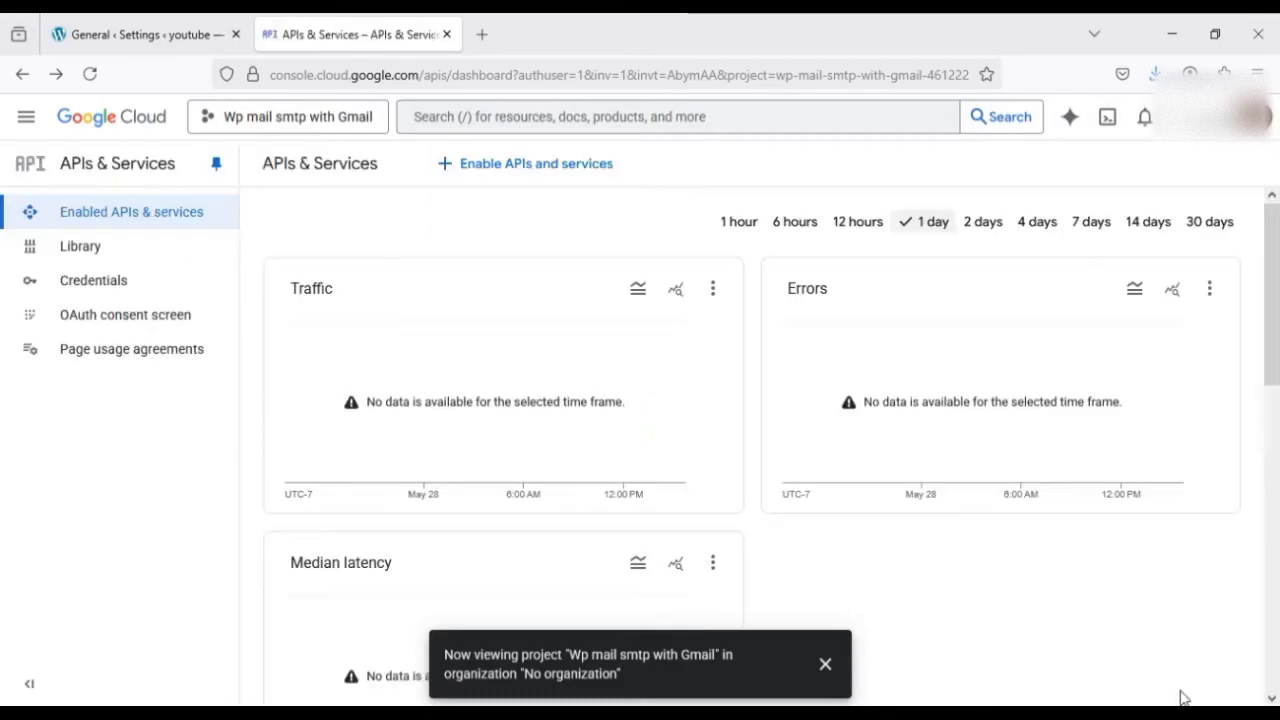
click(533, 170)
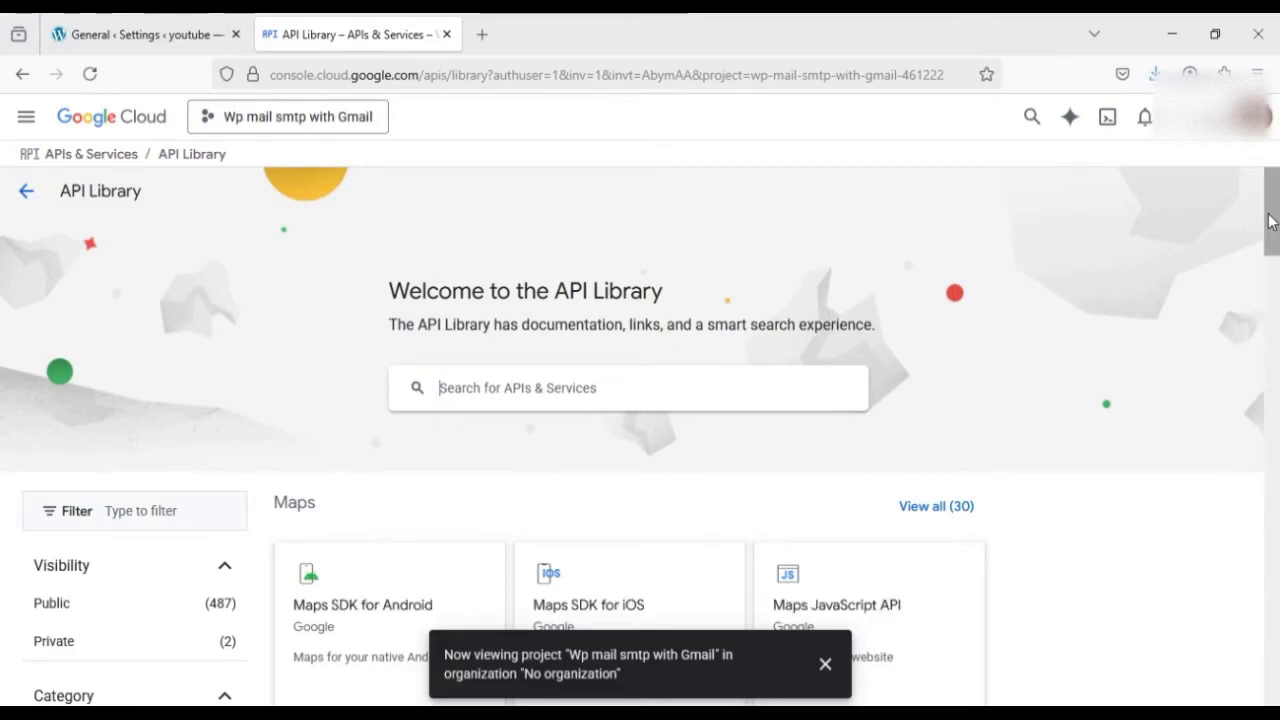
Search the library for 'gmail api' and enable the Gmail API
scroll(729, 337, down, 2)
click(677, 249)
text(Ga)
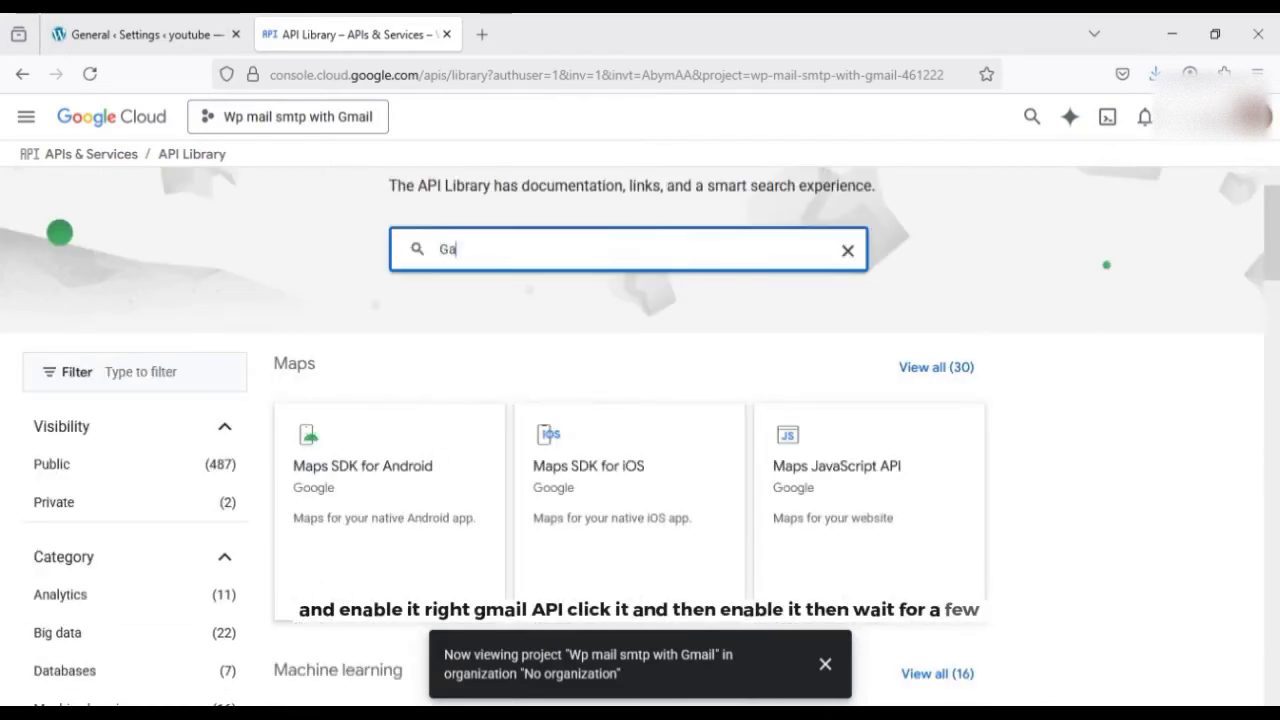
text(ail api)
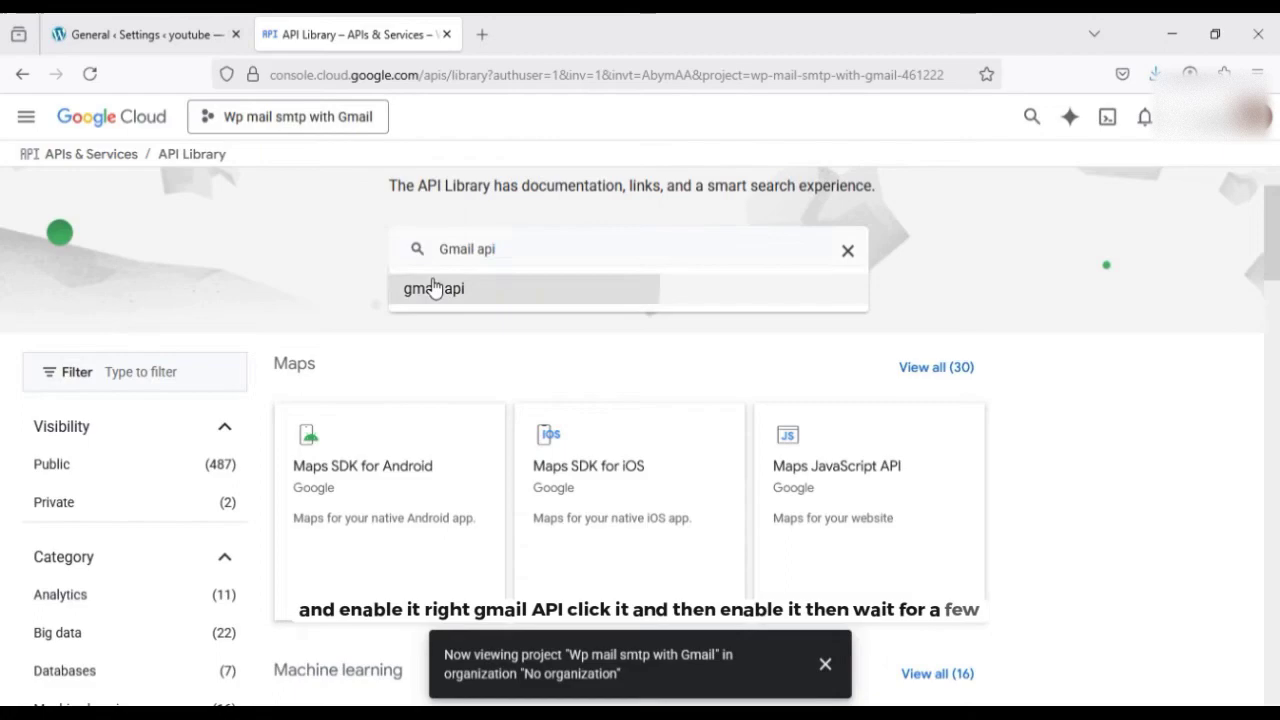
click(433, 288)
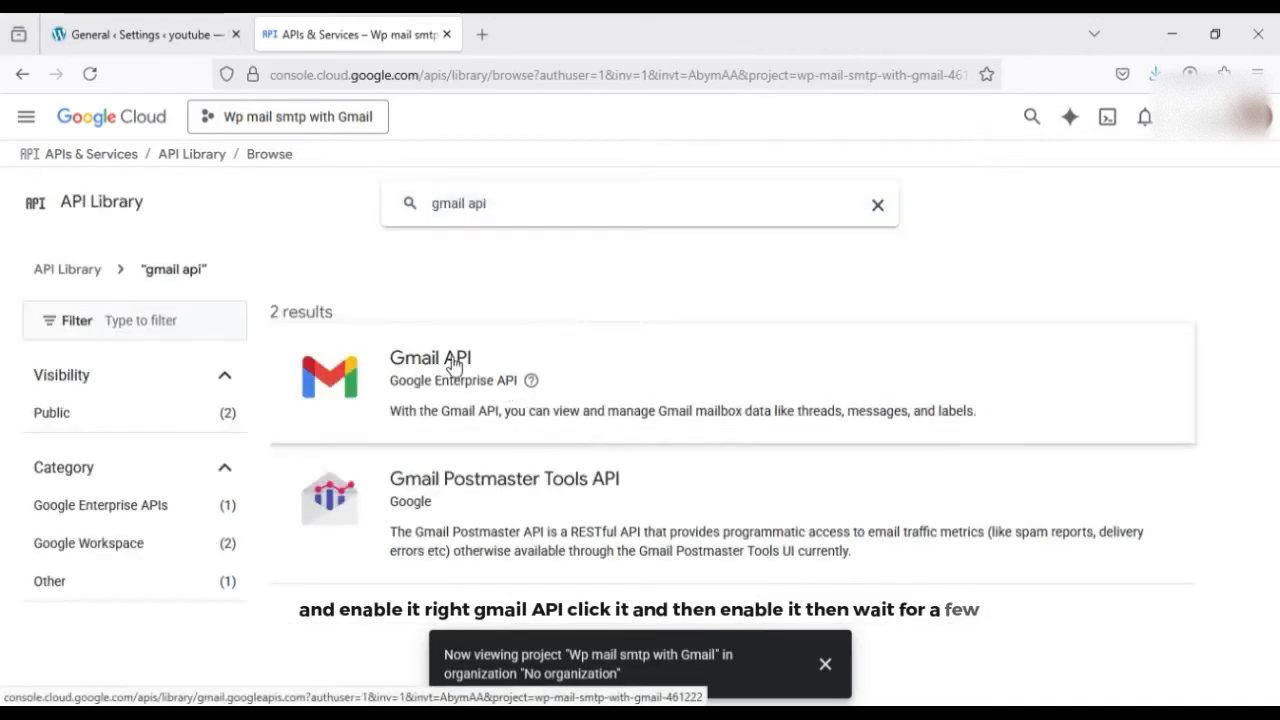
click(453, 362)
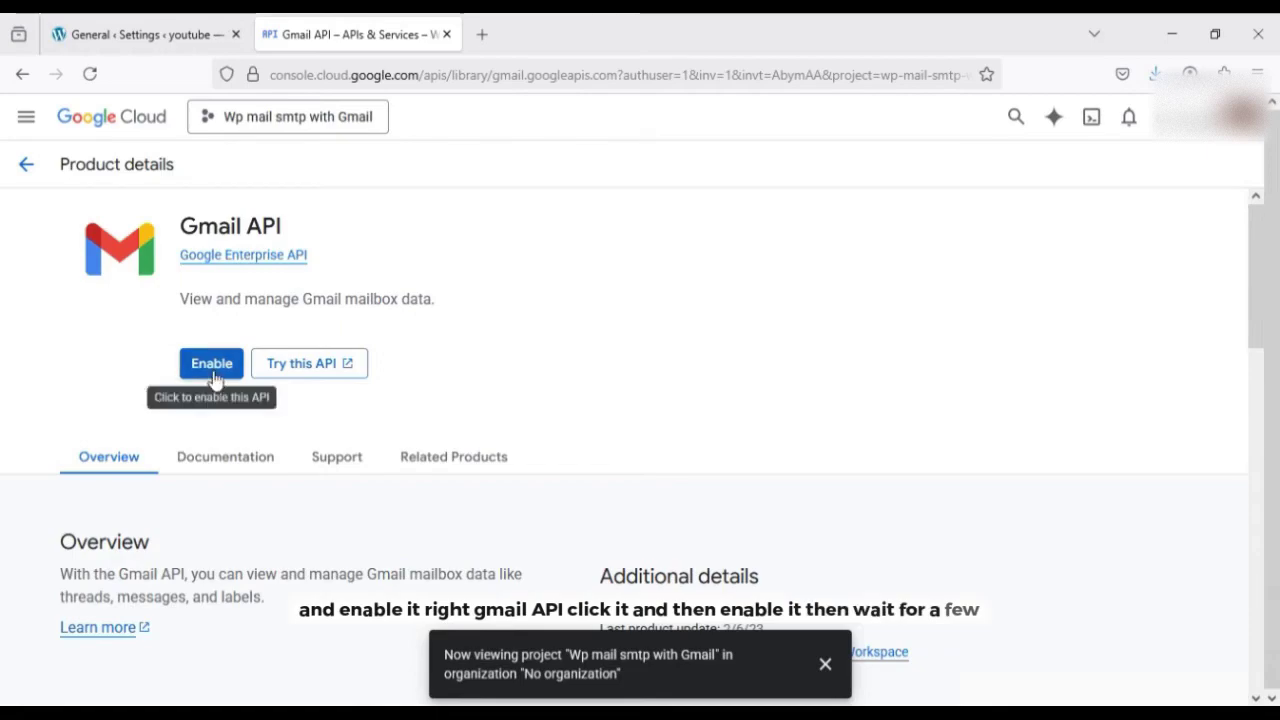
click(214, 372)
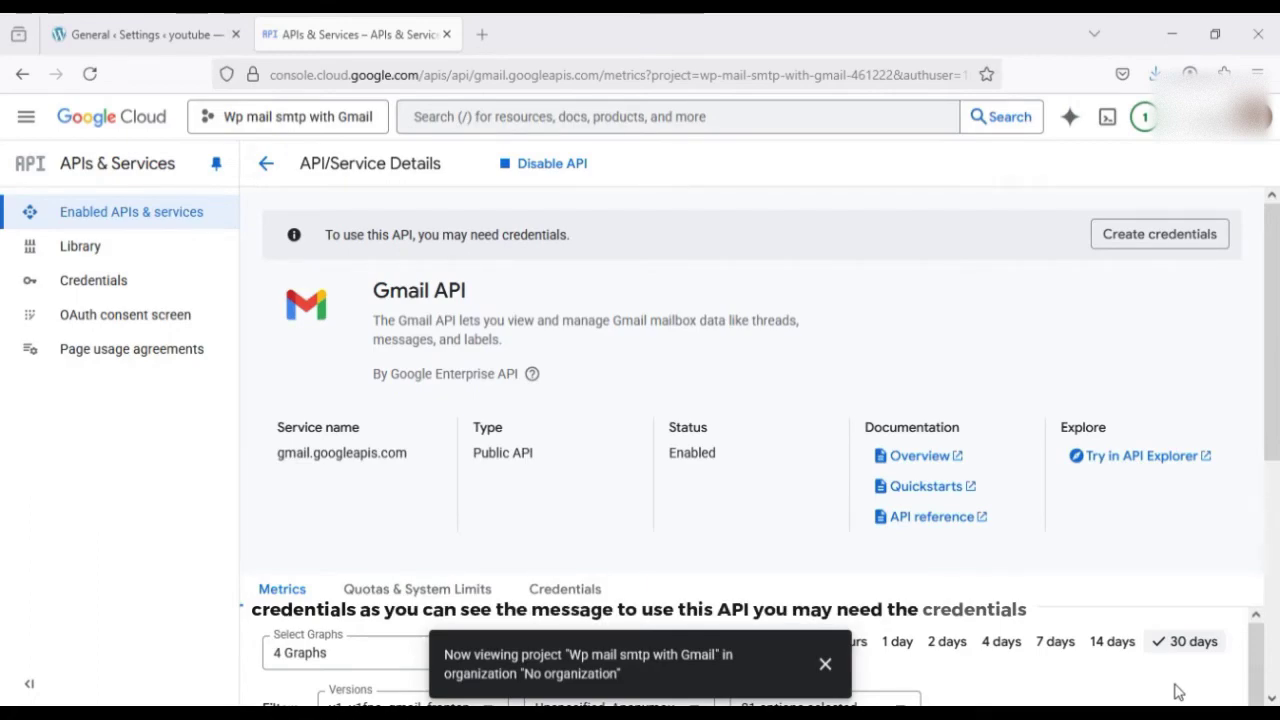
Create credentials for the Gmail API with User data access selected
drag(572, 236, 324, 236)
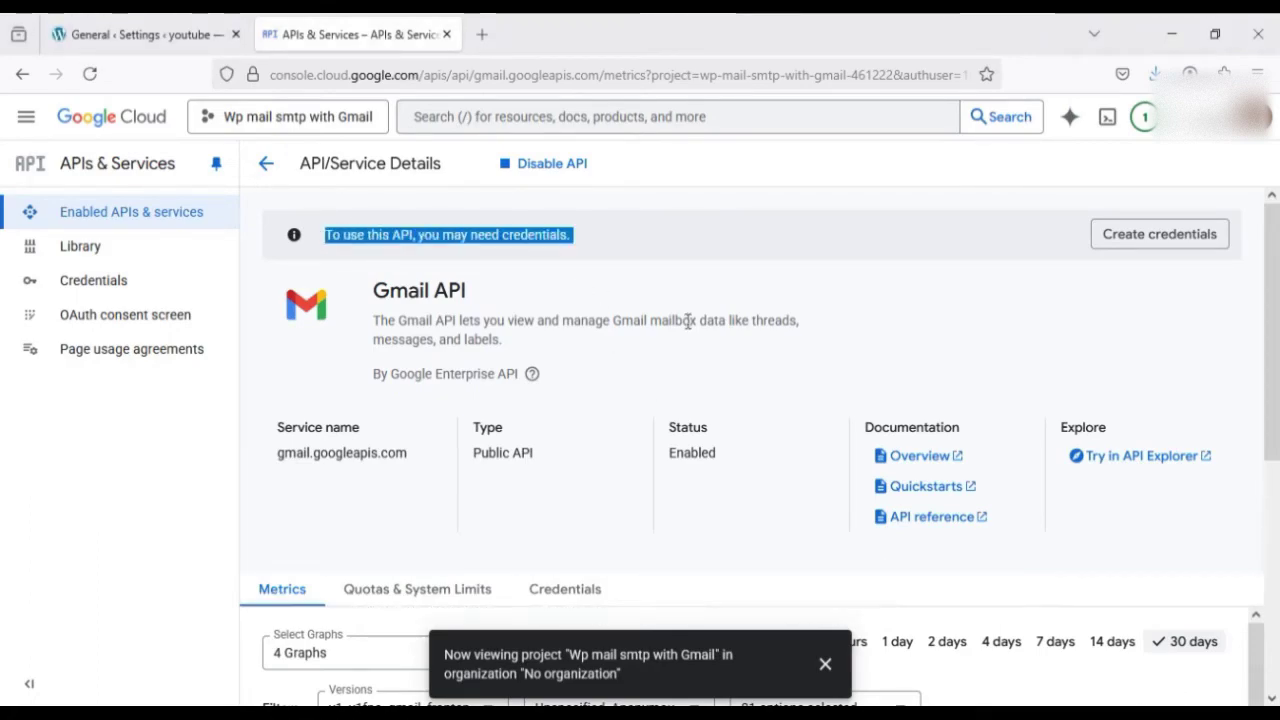
click(1140, 236)
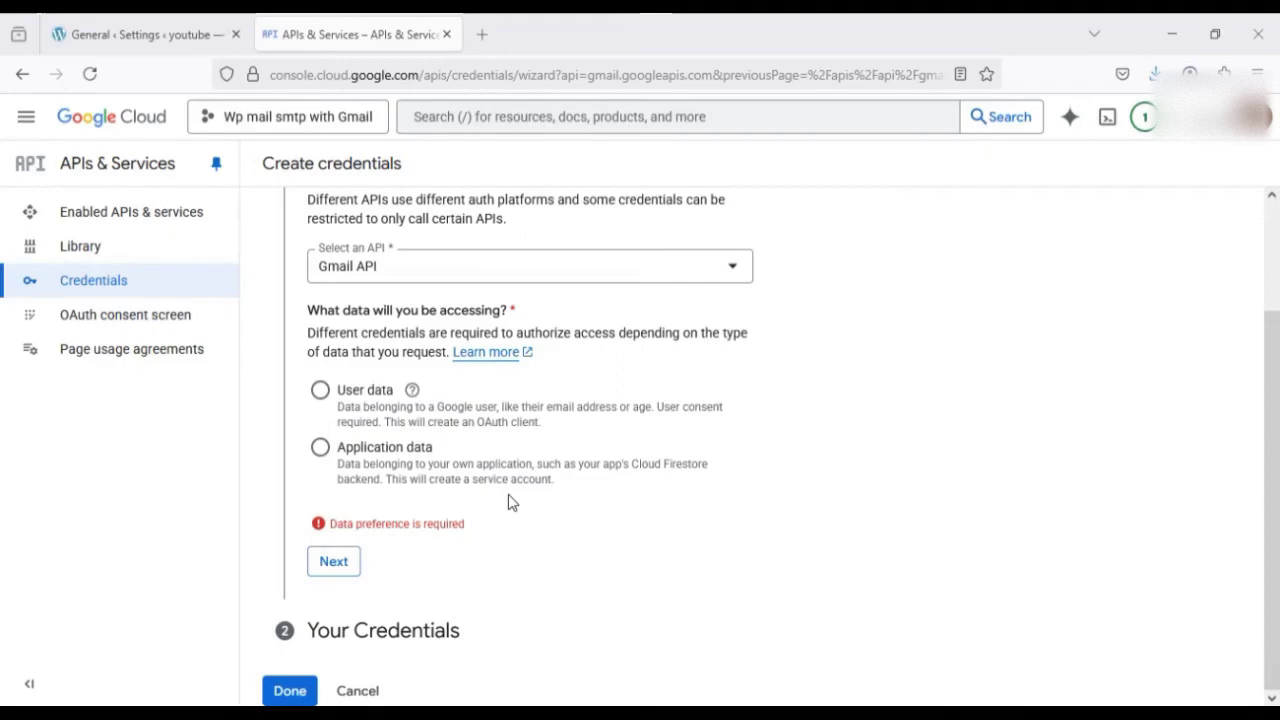
click(320, 390)
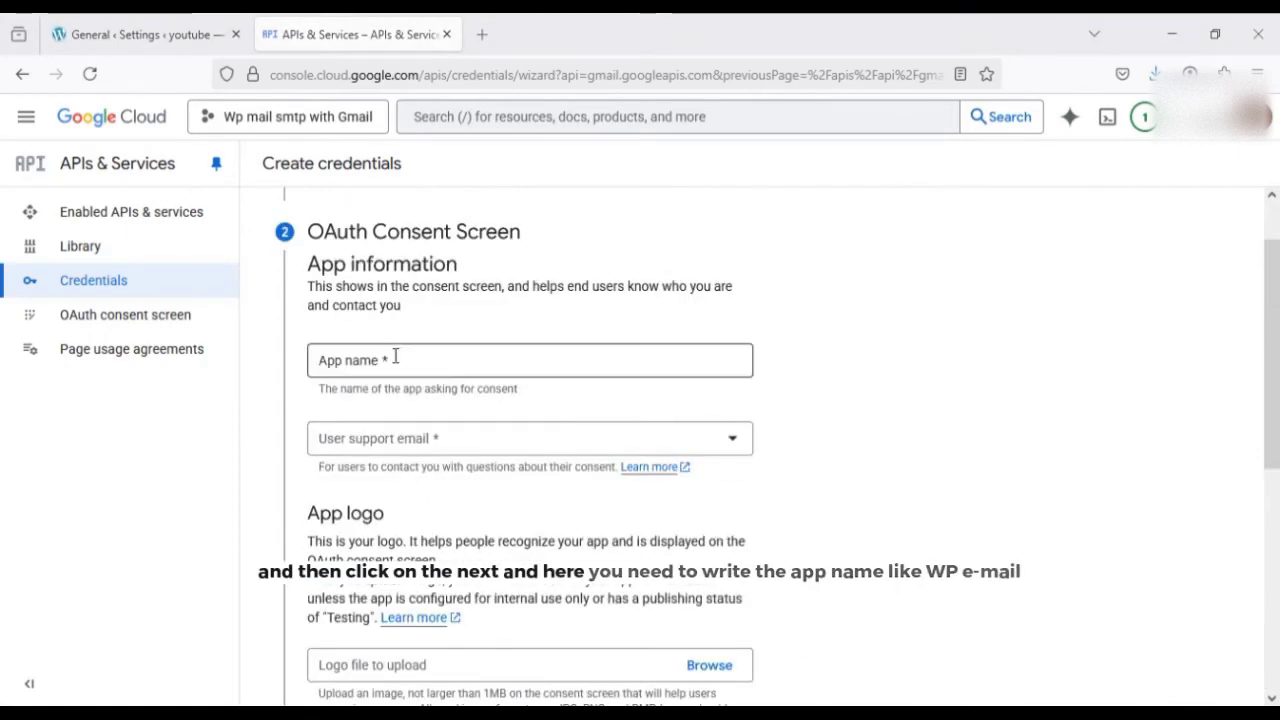
Name the app 'wp mail', set the account email as support contact, then save and continue
click(417, 370)
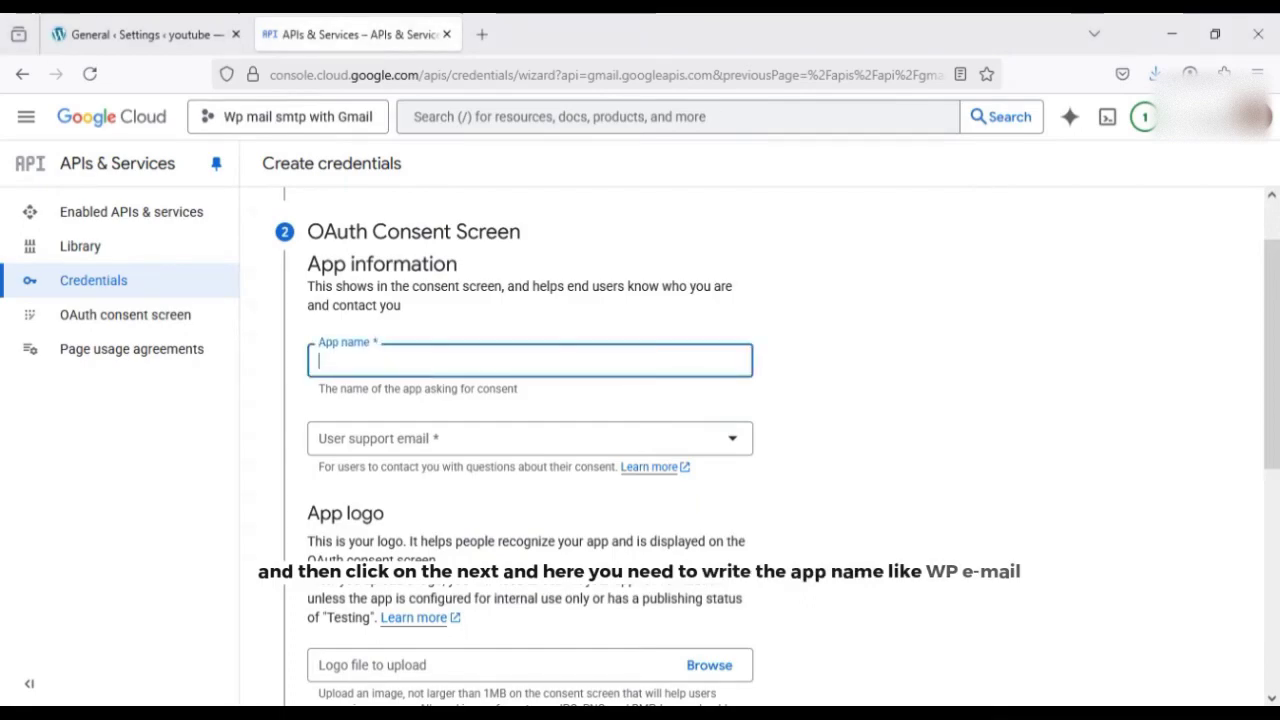
text(wp mail)
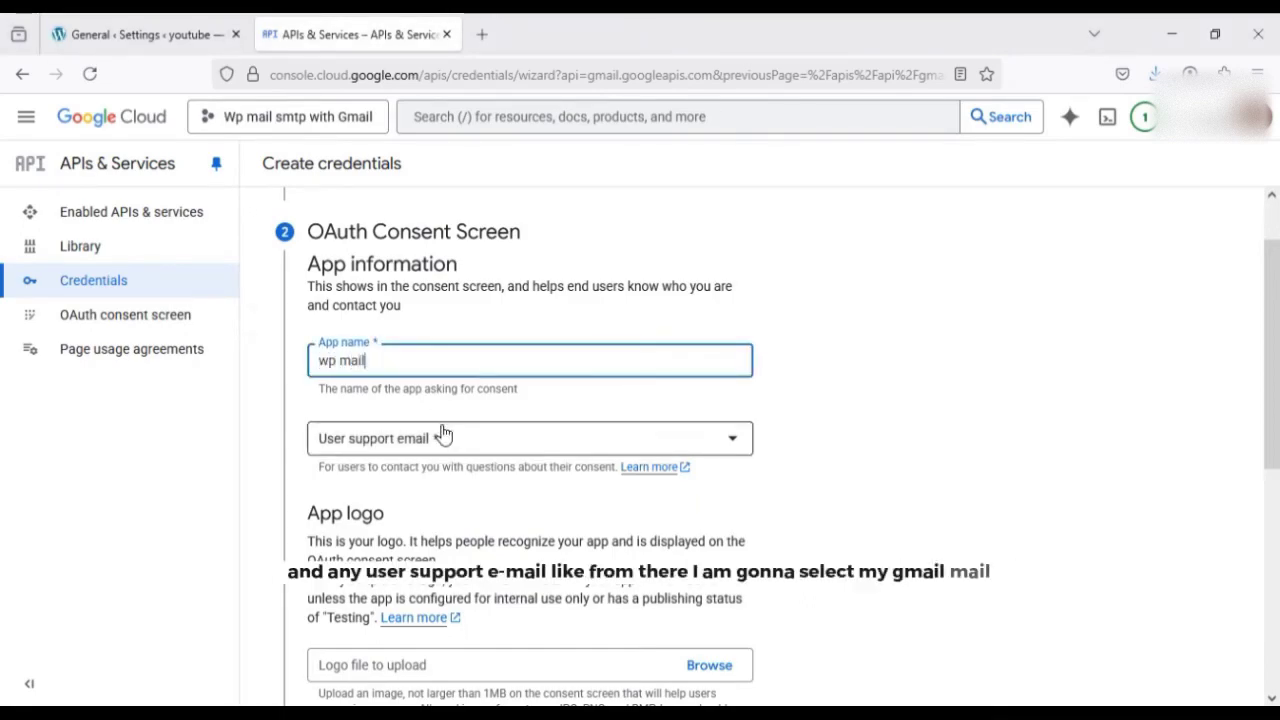
click(533, 444)
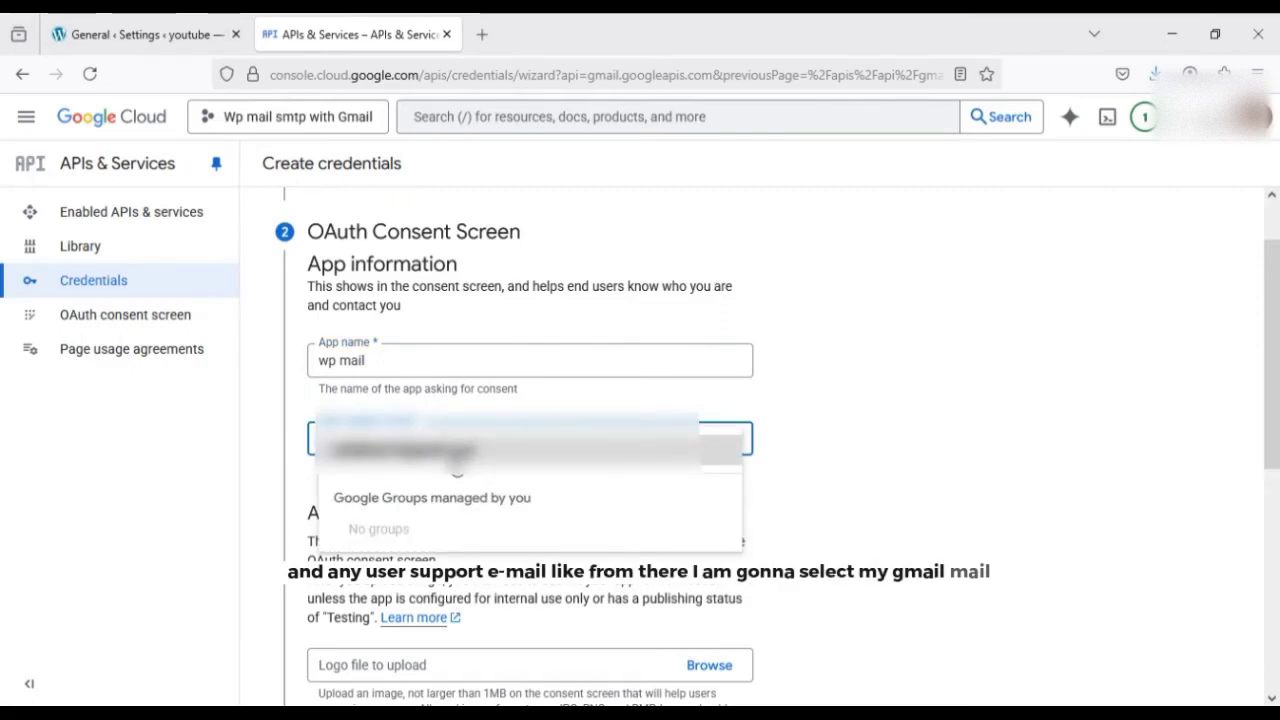
click(457, 458)
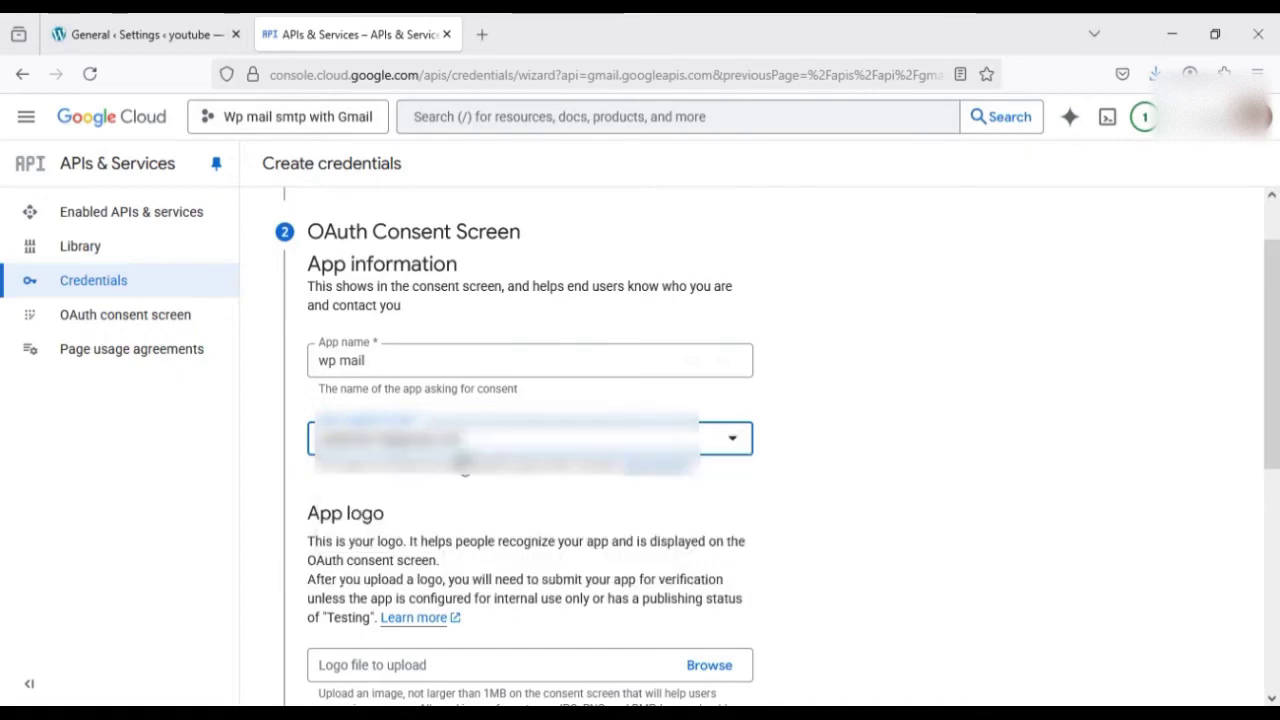
drag(1274, 428, 1277, 363)
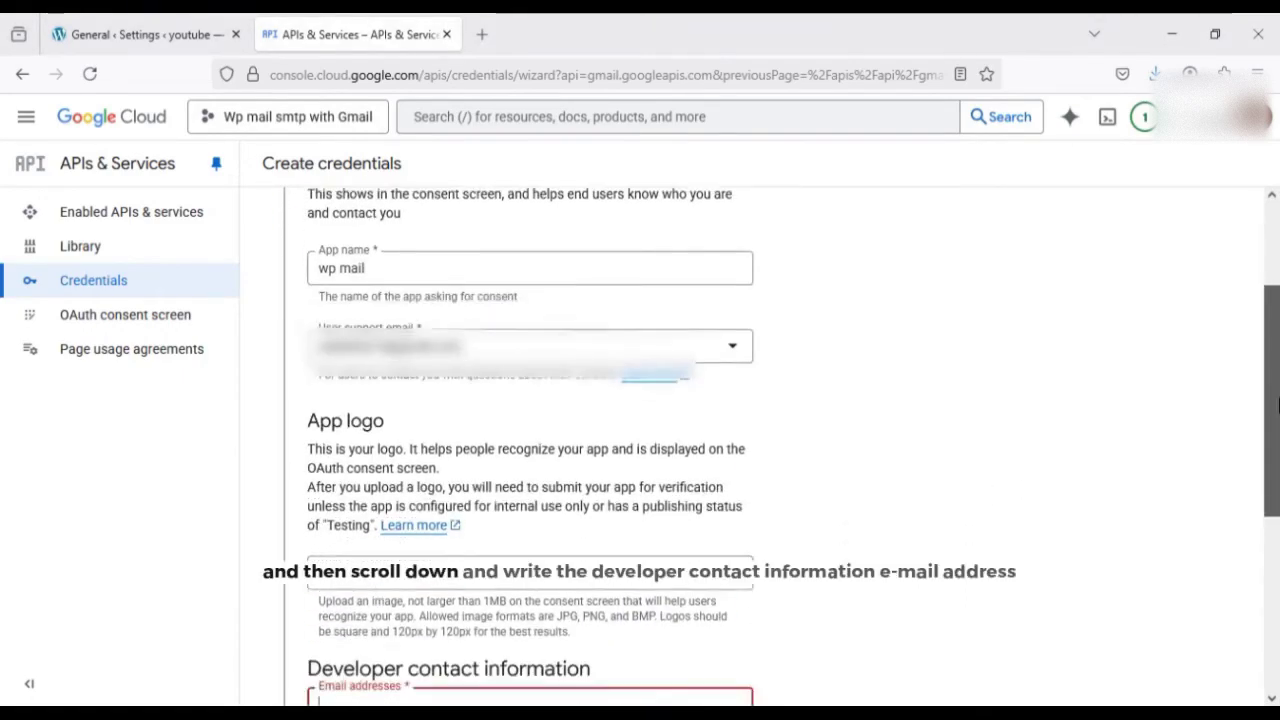
scroll(1278, 405, down, 2)
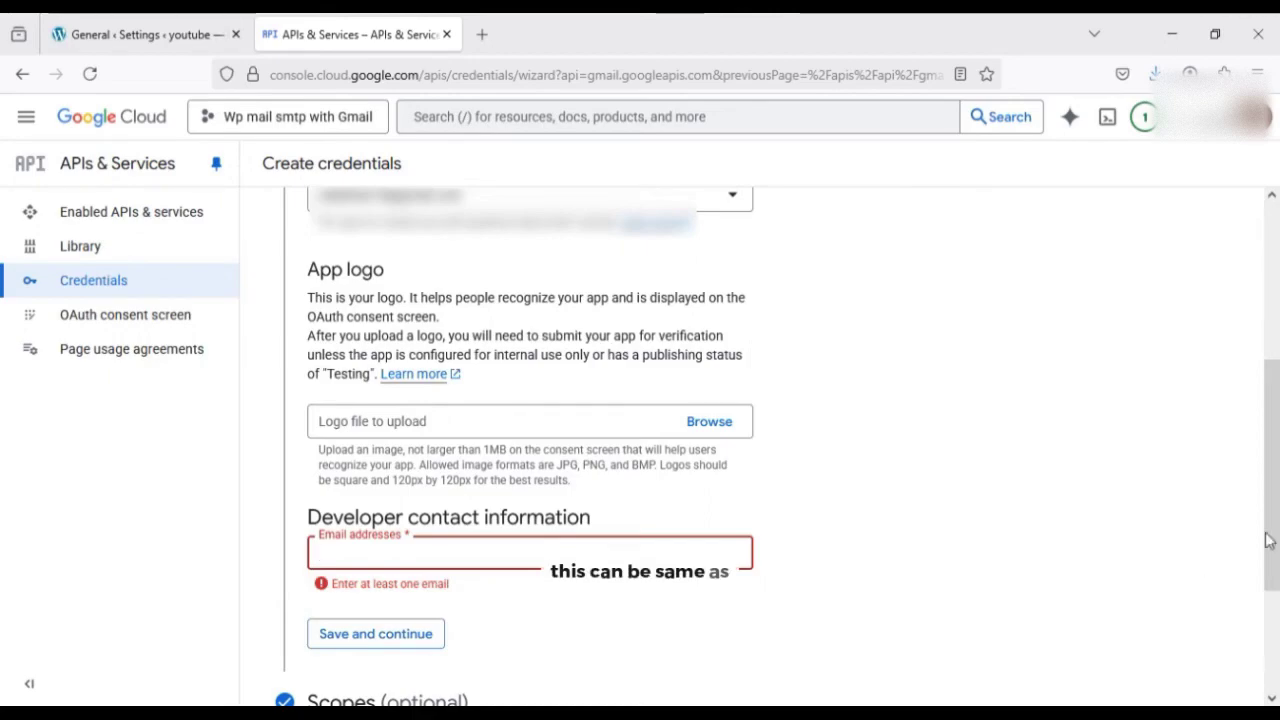
scroll(1268, 541, up, 4)
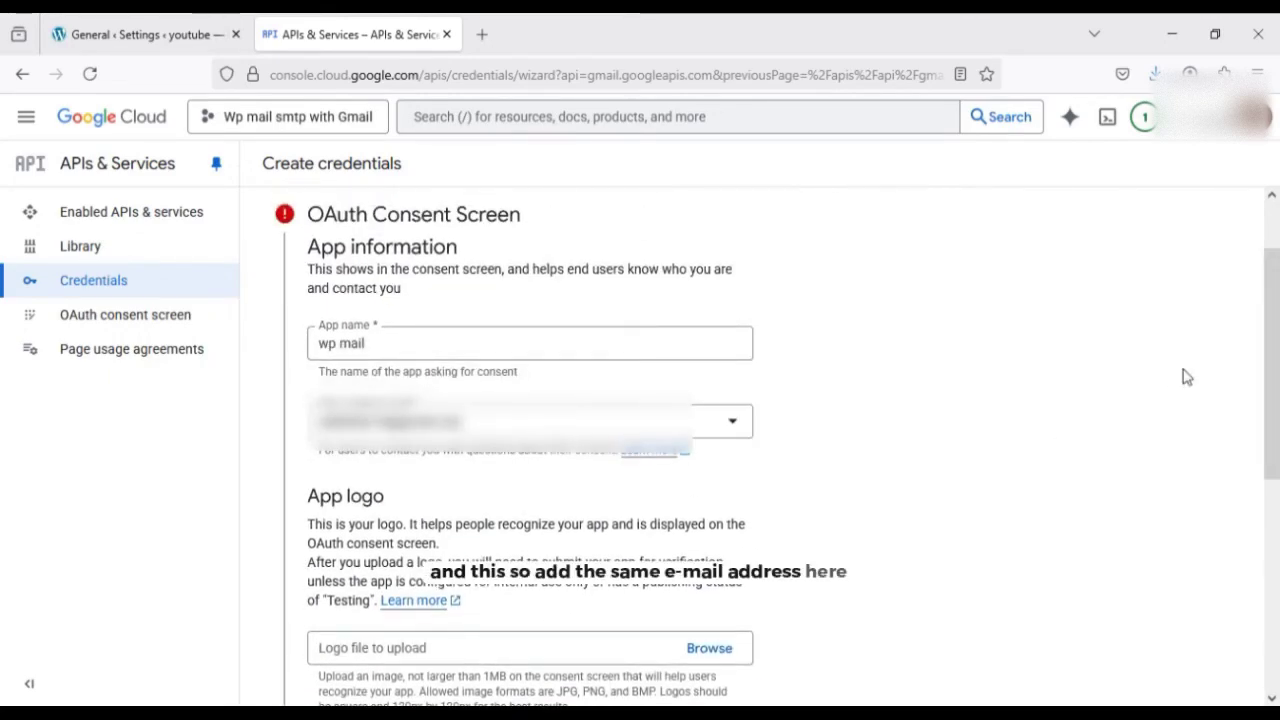
scroll(1187, 377, down, 5)
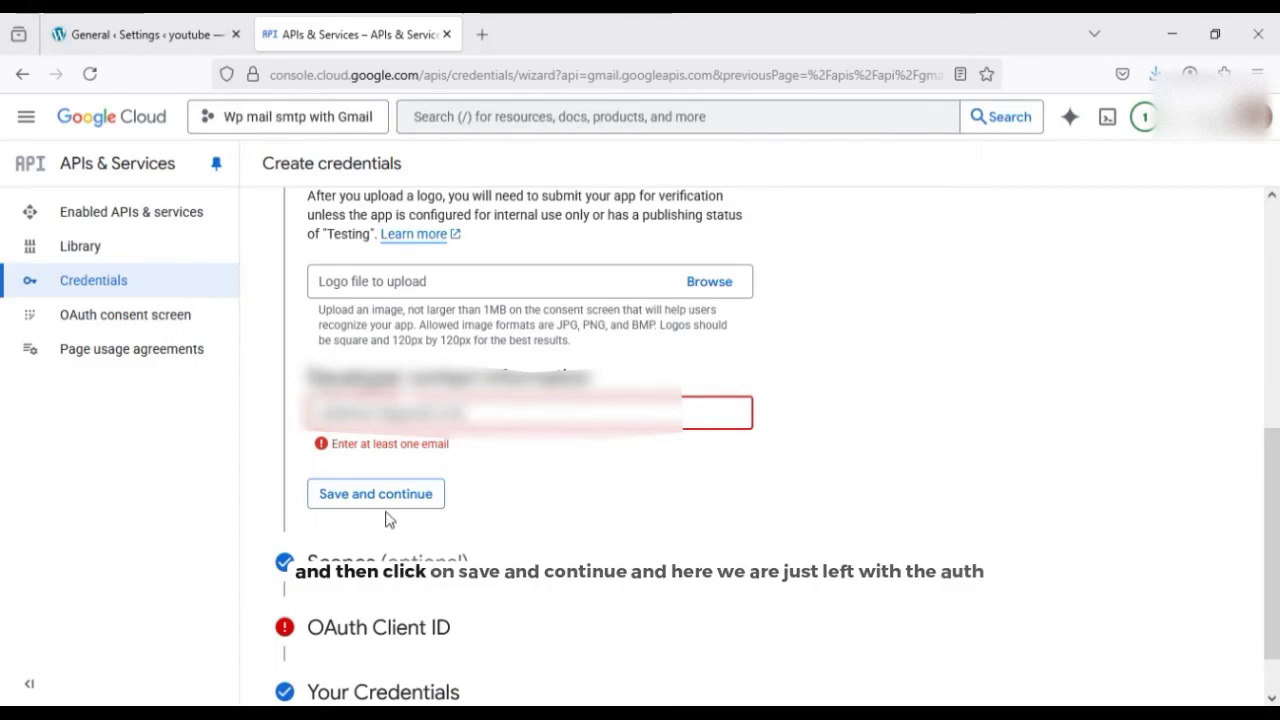
click(422, 506)
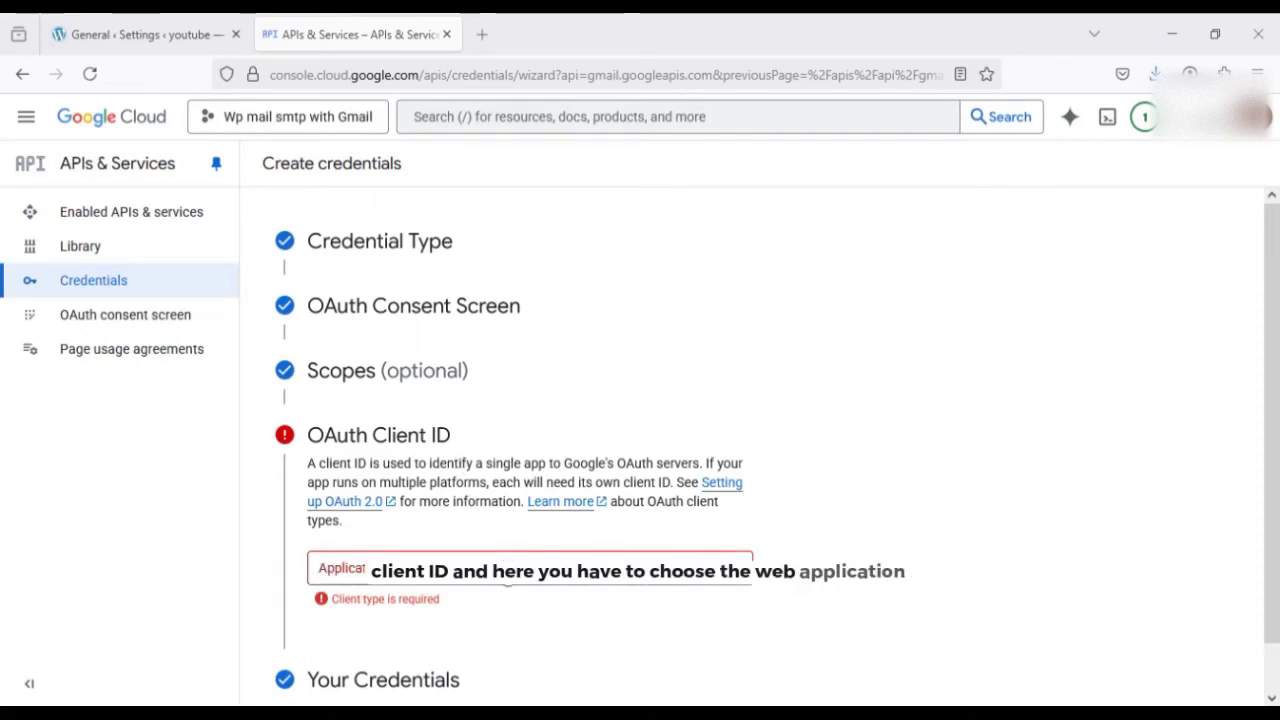
Set the OAuth client's application type to Web application, keeping the name Web client 1
click(507, 582)
click(445, 372)
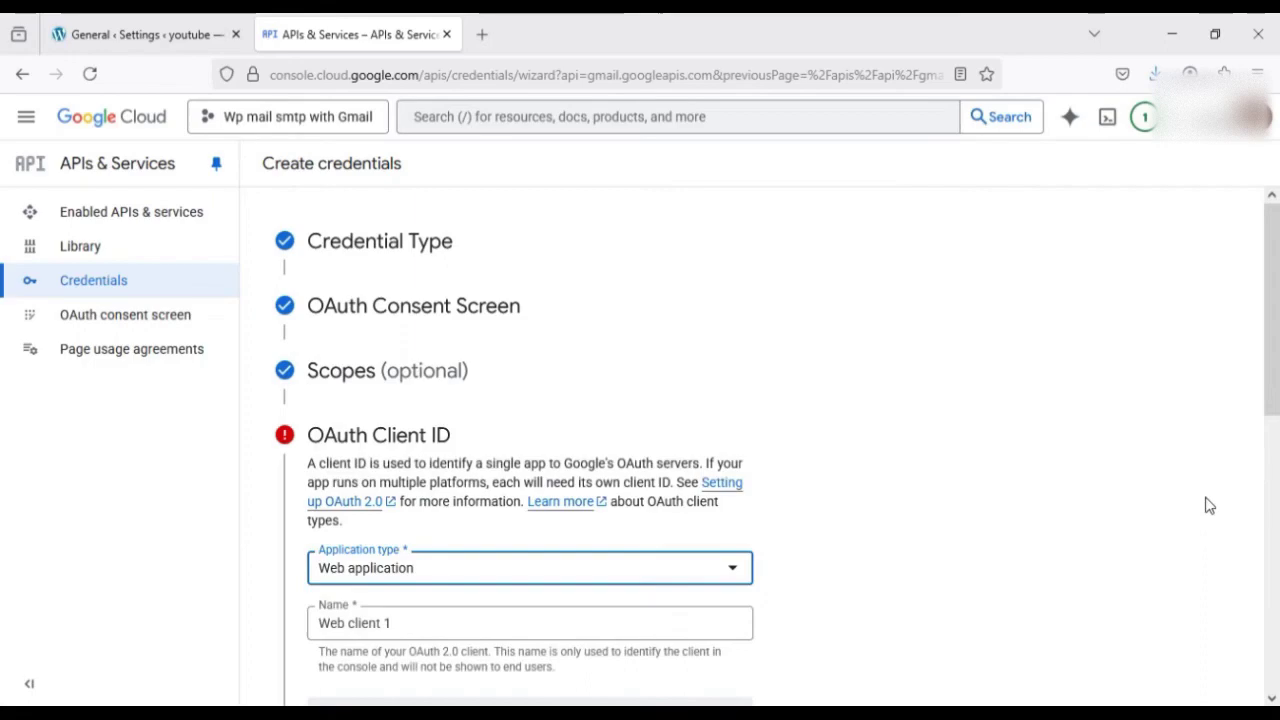
scroll(808, 520, down, 5)
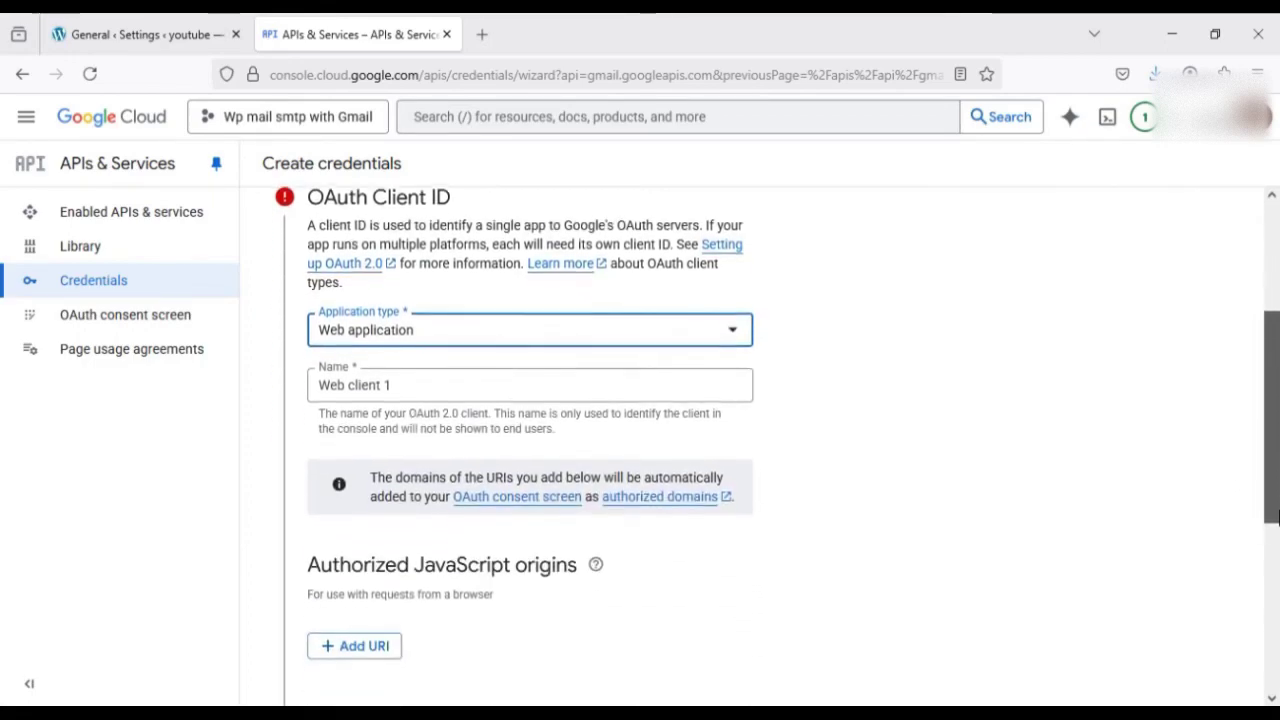
click(422, 318)
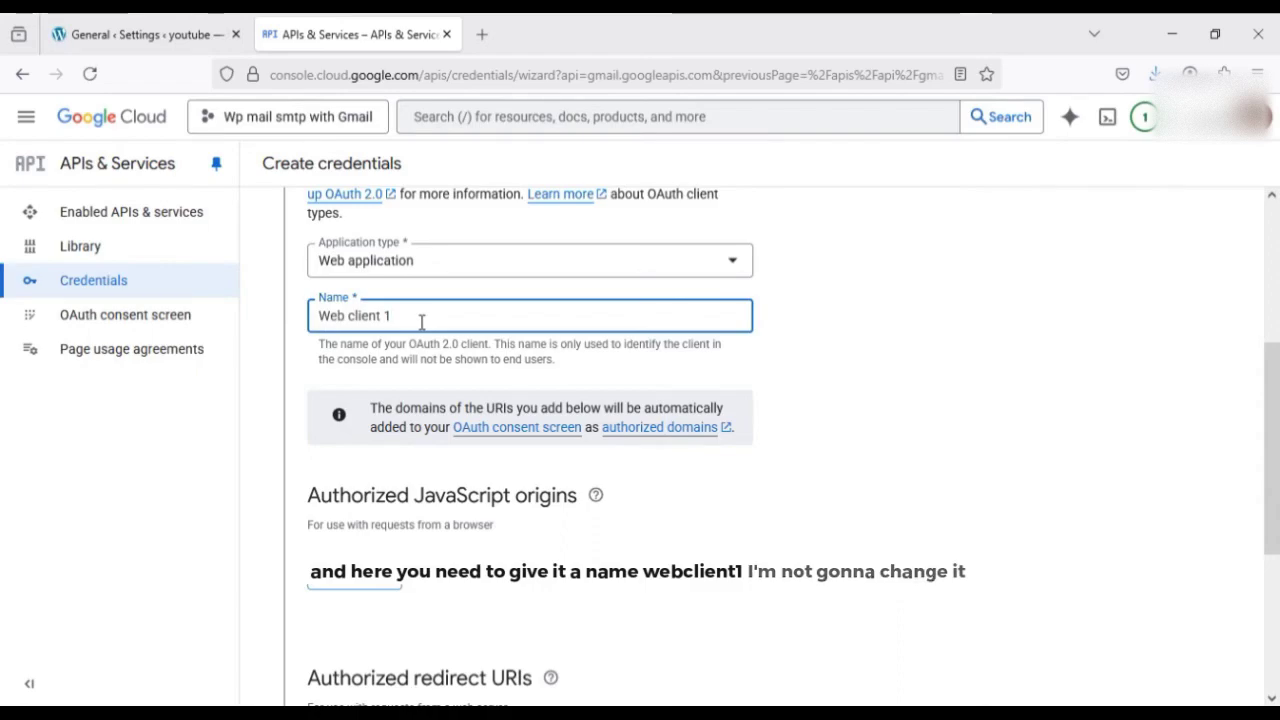
drag(400, 318, 312, 318)
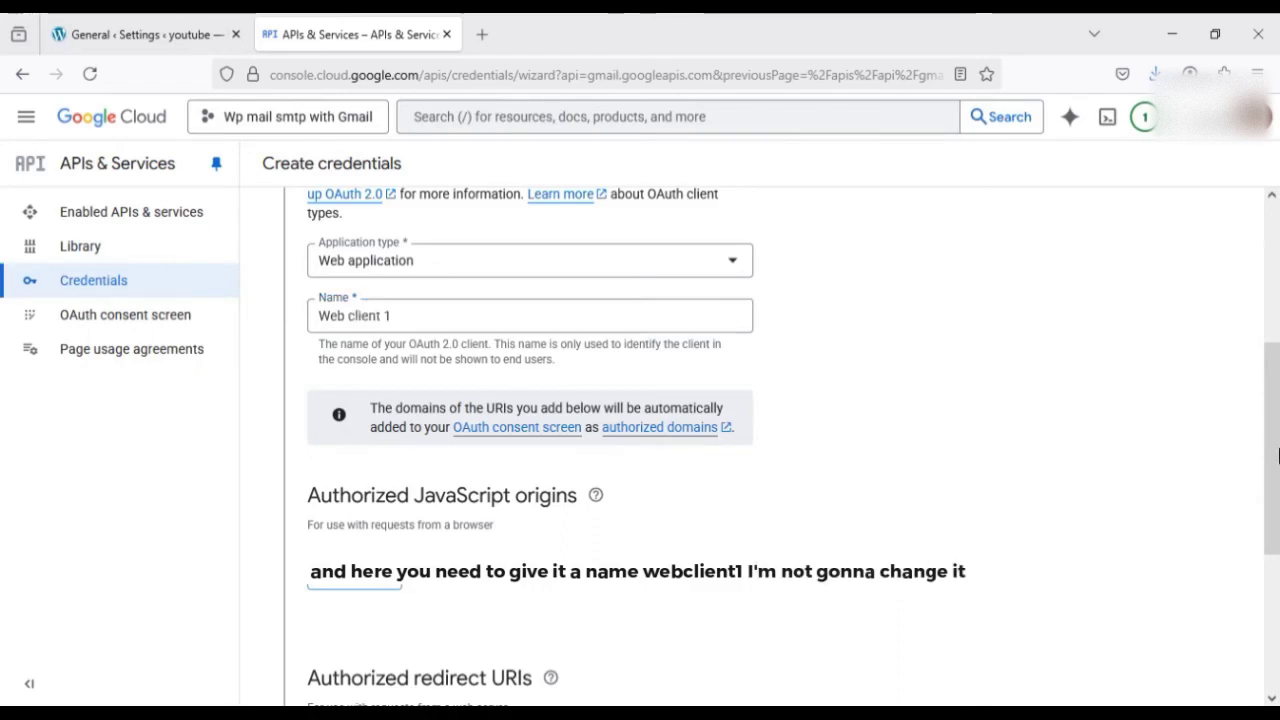
drag(1273, 466, 1272, 560)
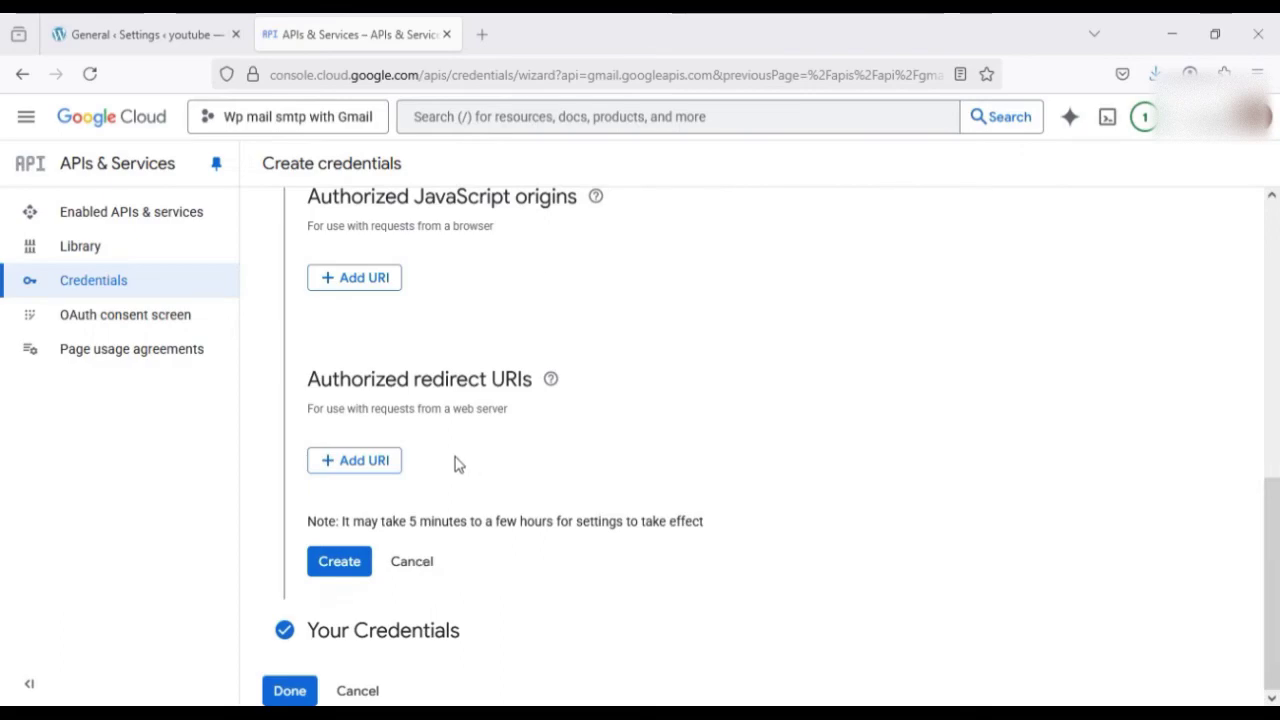
click(169, 28)
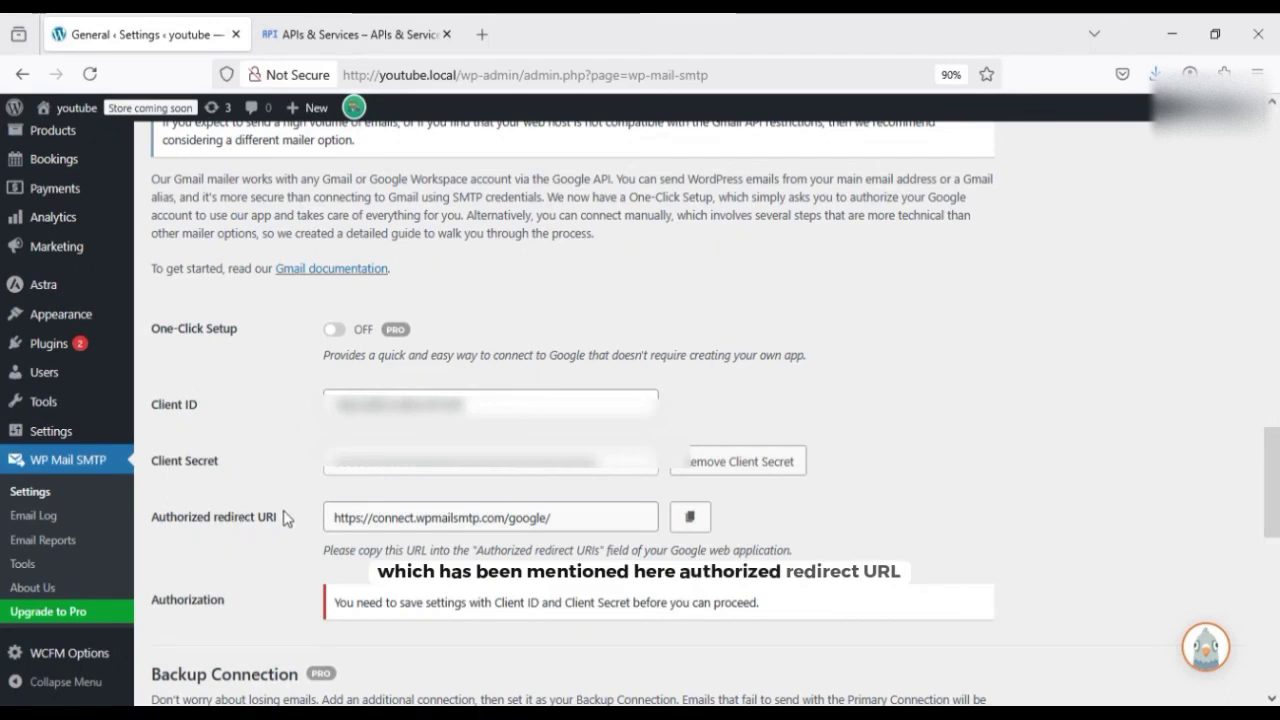
drag(279, 520, 177, 518)
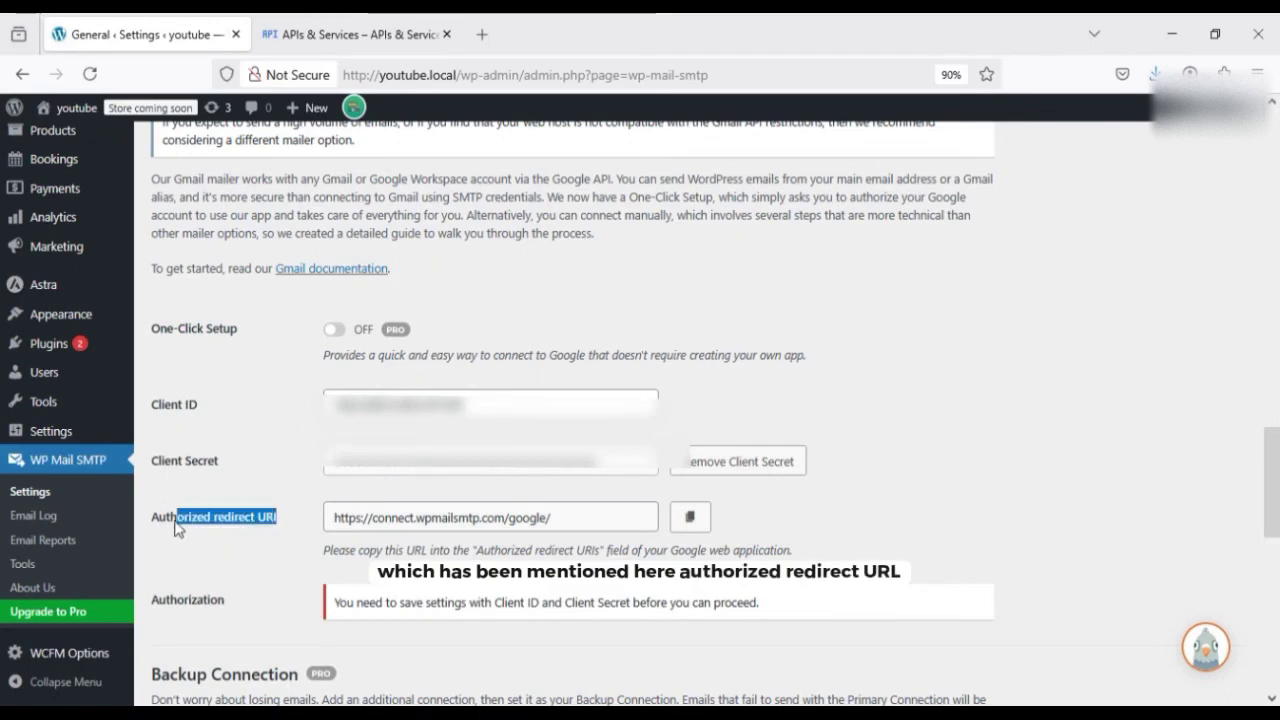
click(688, 518)
key(ctrl+Tab)
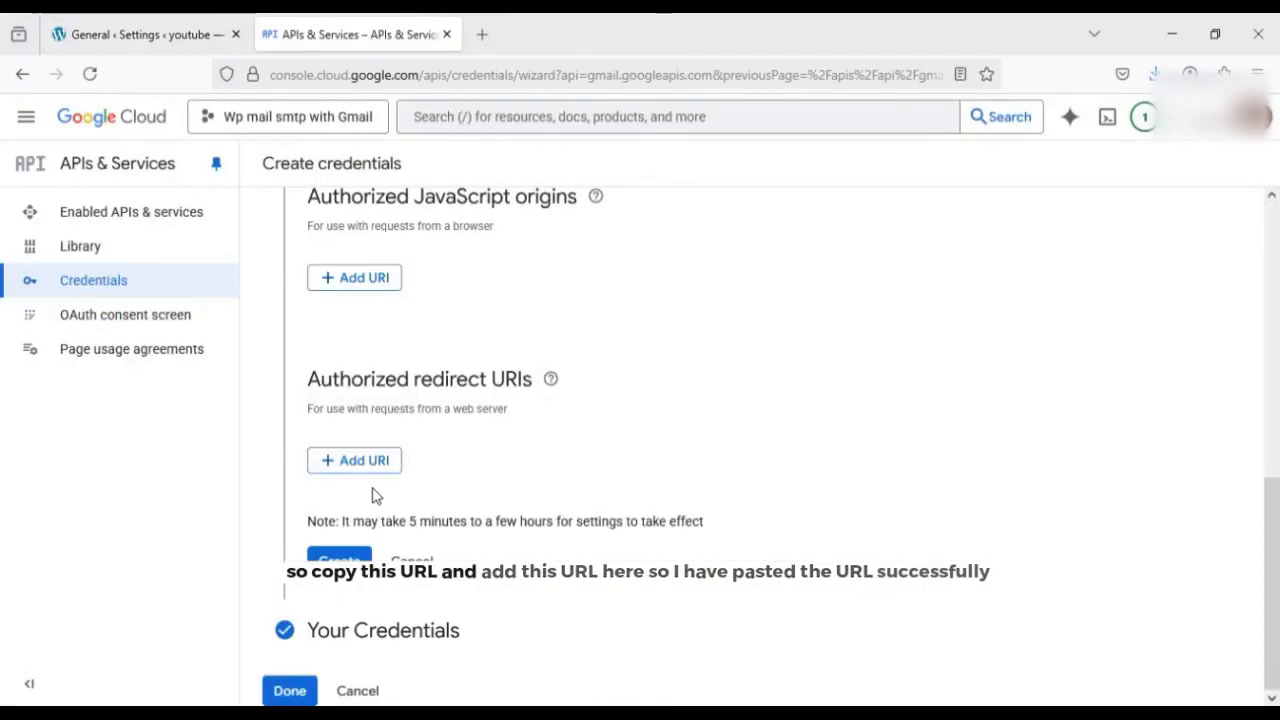
click(362, 461)
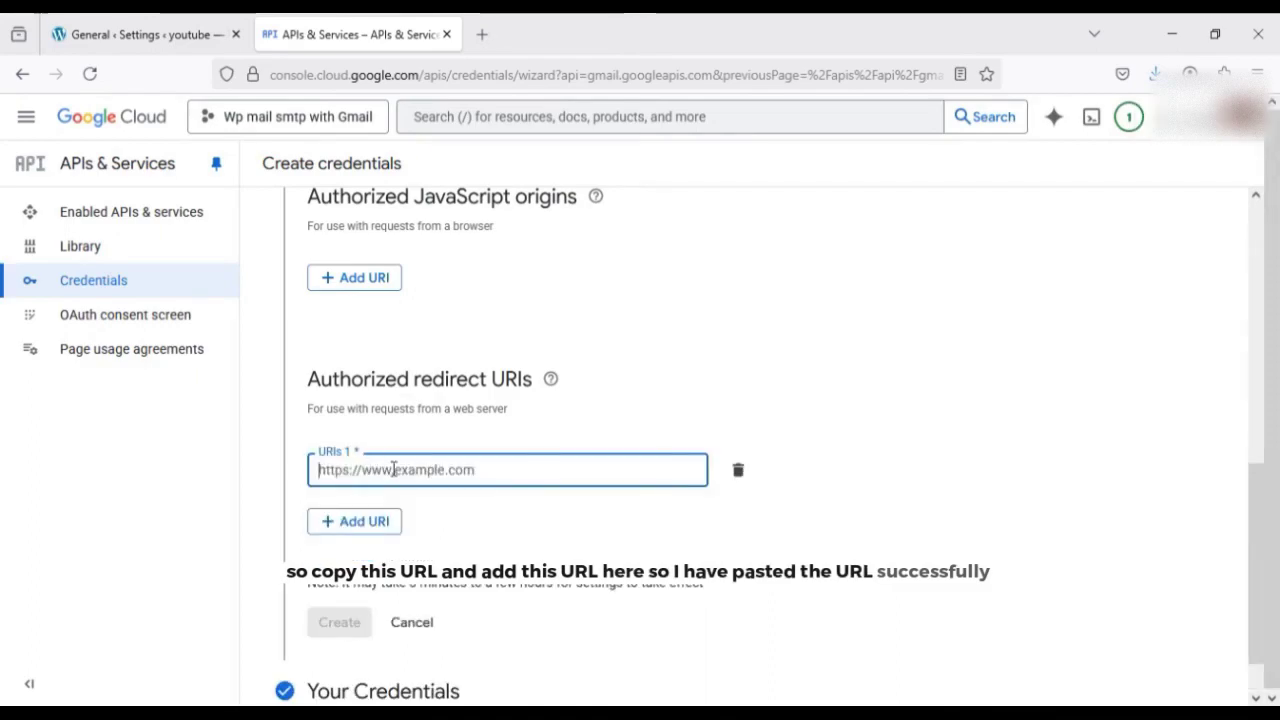
key(ctrl+v)
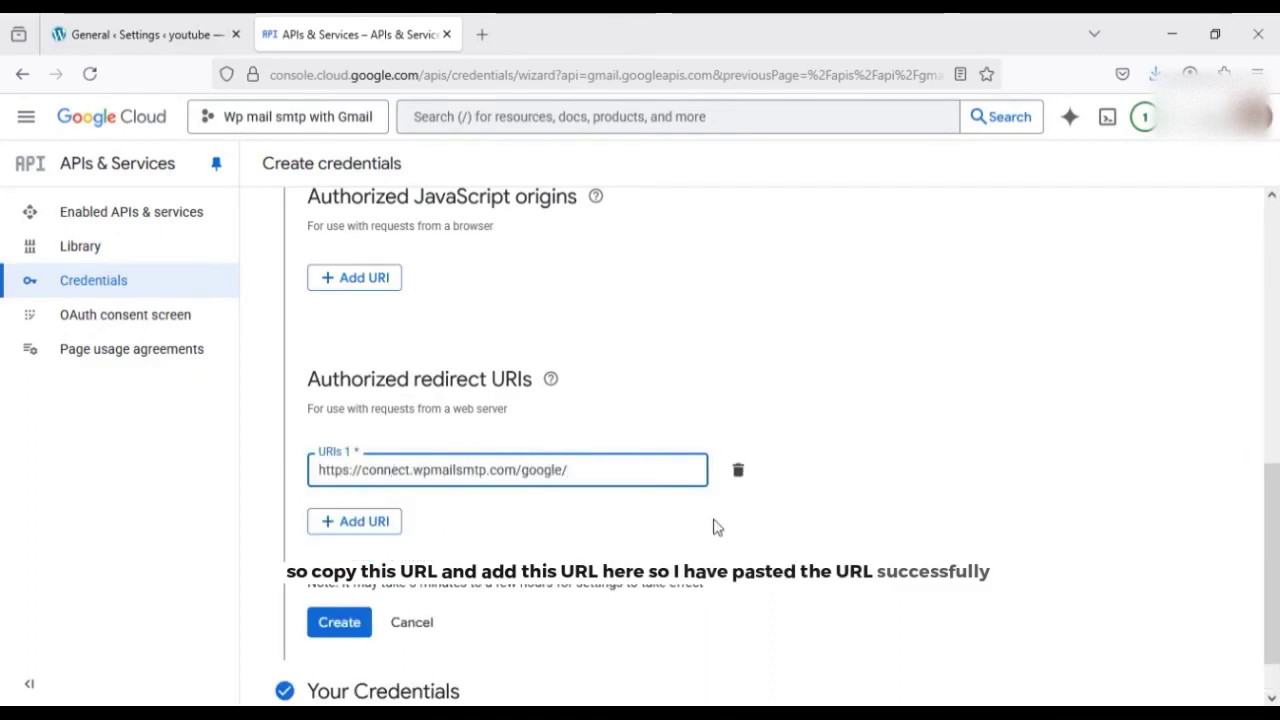
scroll(560, 560, down, 1)
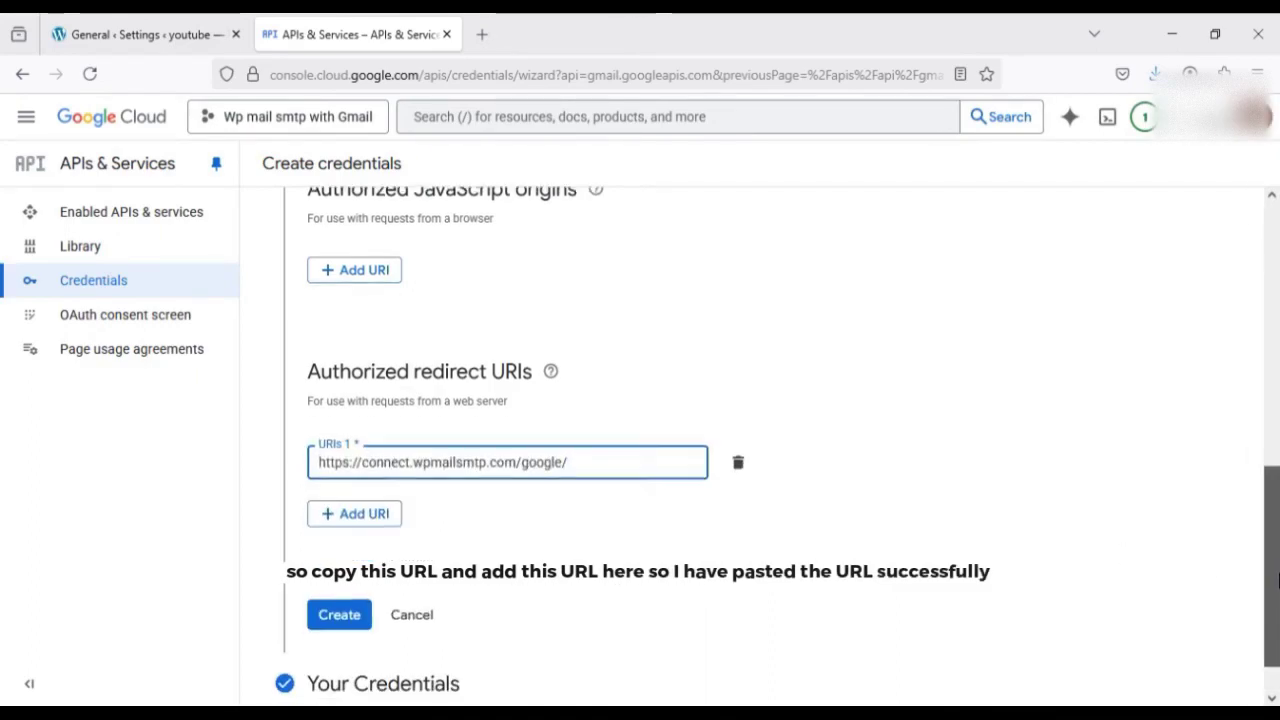
Create the web client, then open Web client 1 from the Gmail API's Credentials list
click(350, 591)
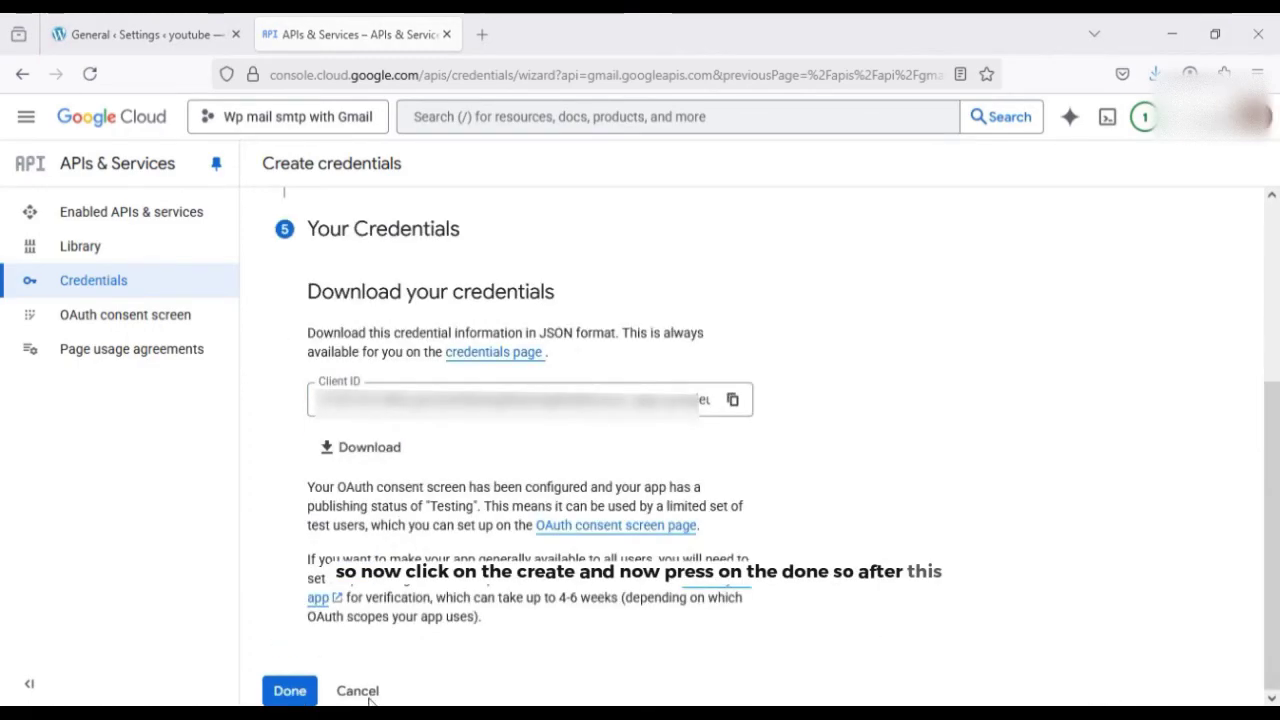
click(290, 691)
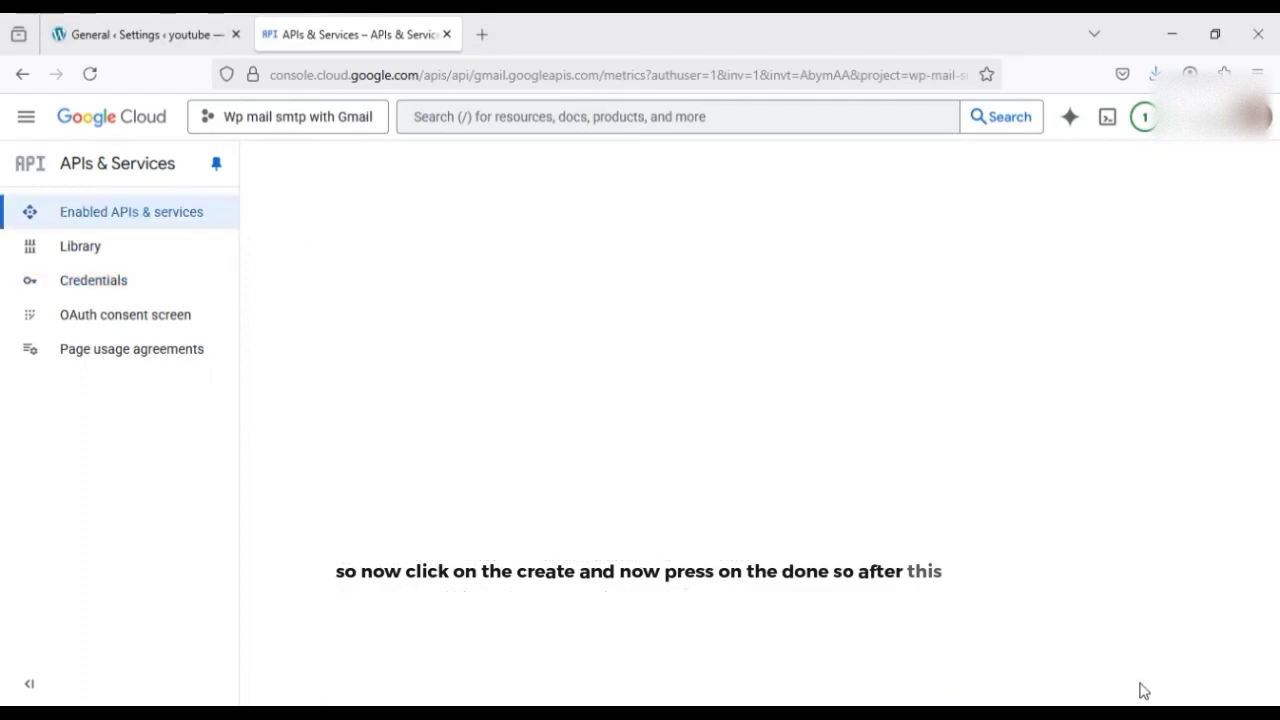
scroll(1255, 445, down, 2)
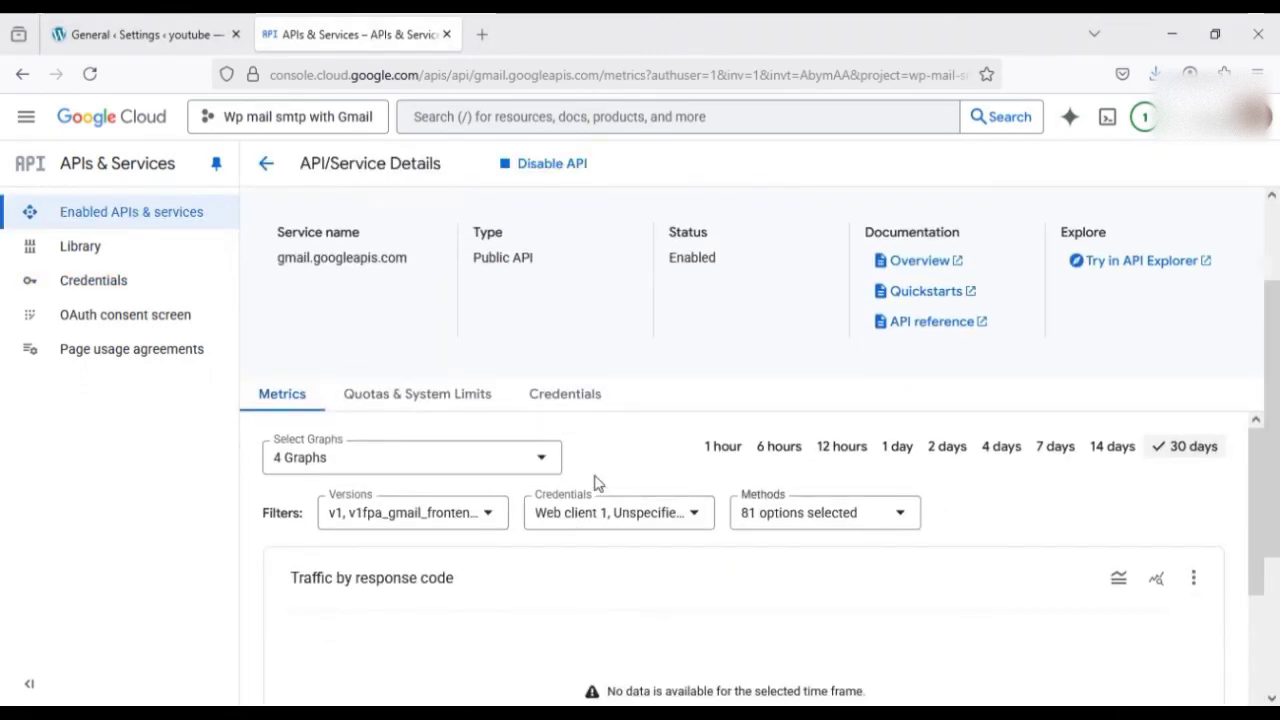
click(568, 408)
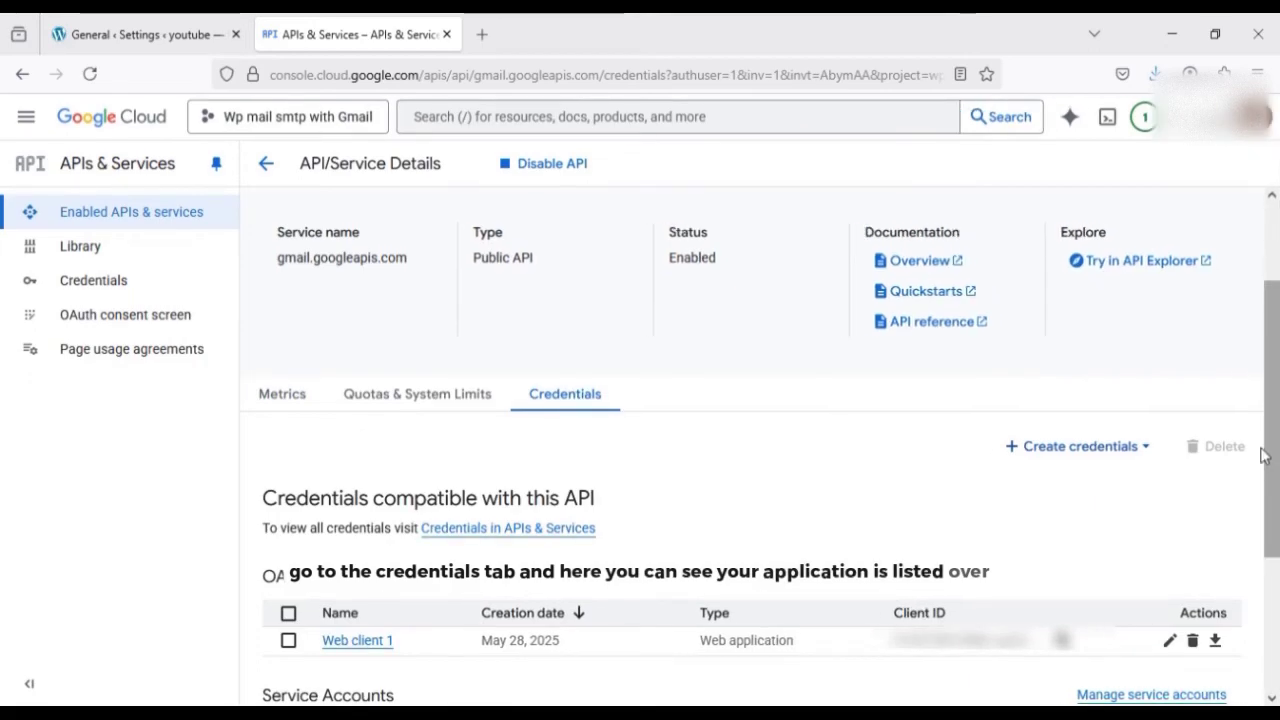
drag(1263, 451, 1270, 550)
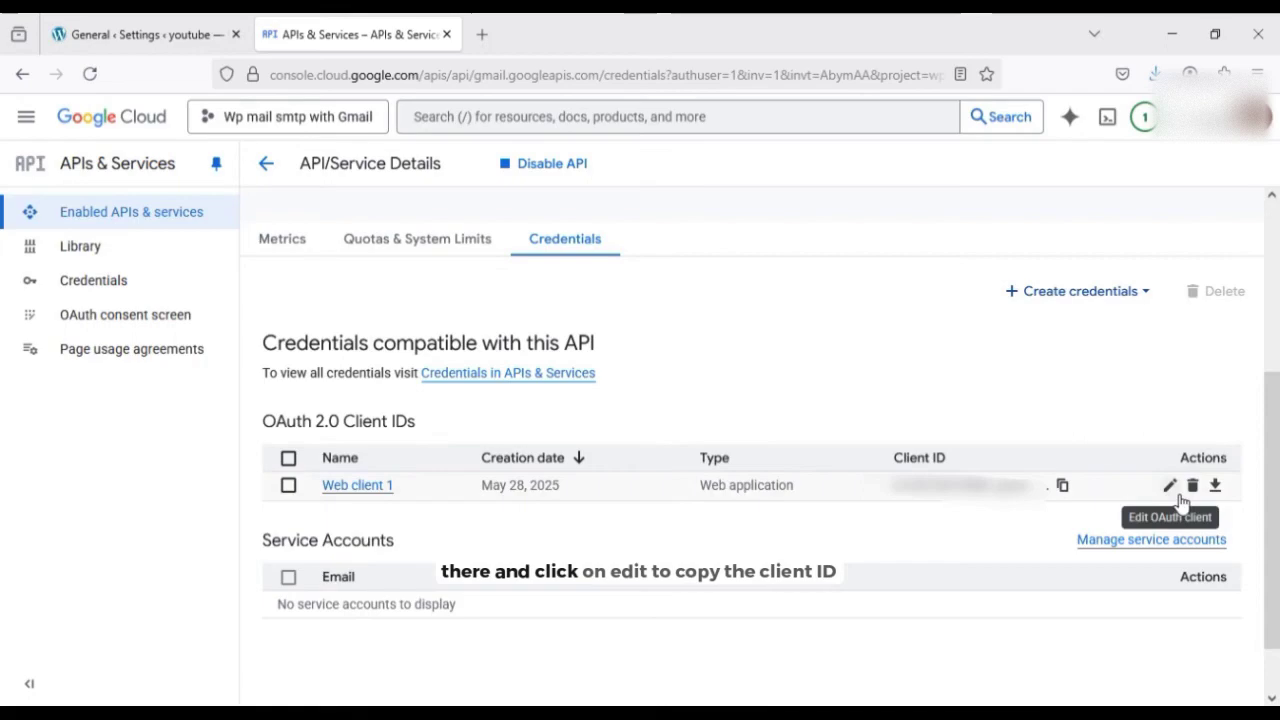
click(1169, 485)
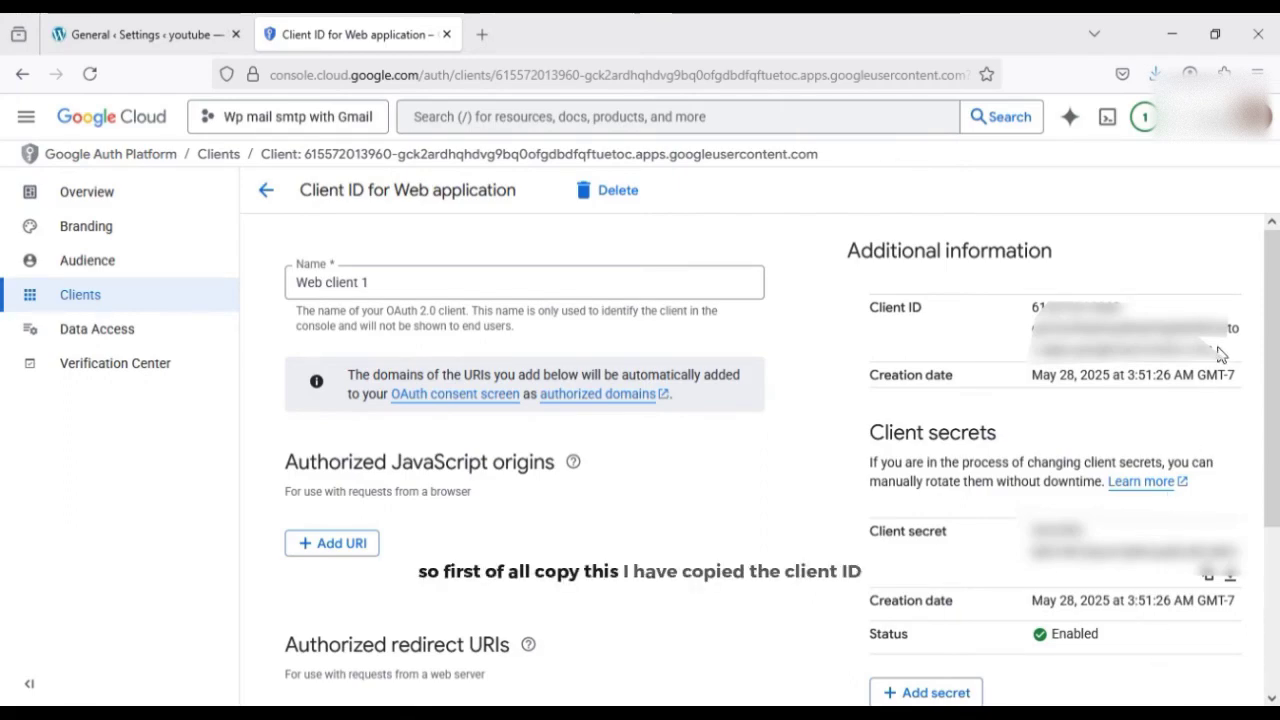
Copy Web client 1's Client ID and Client secret into WP Mail SMTP's Gmail fields
drag(1218, 364, 1026, 320)
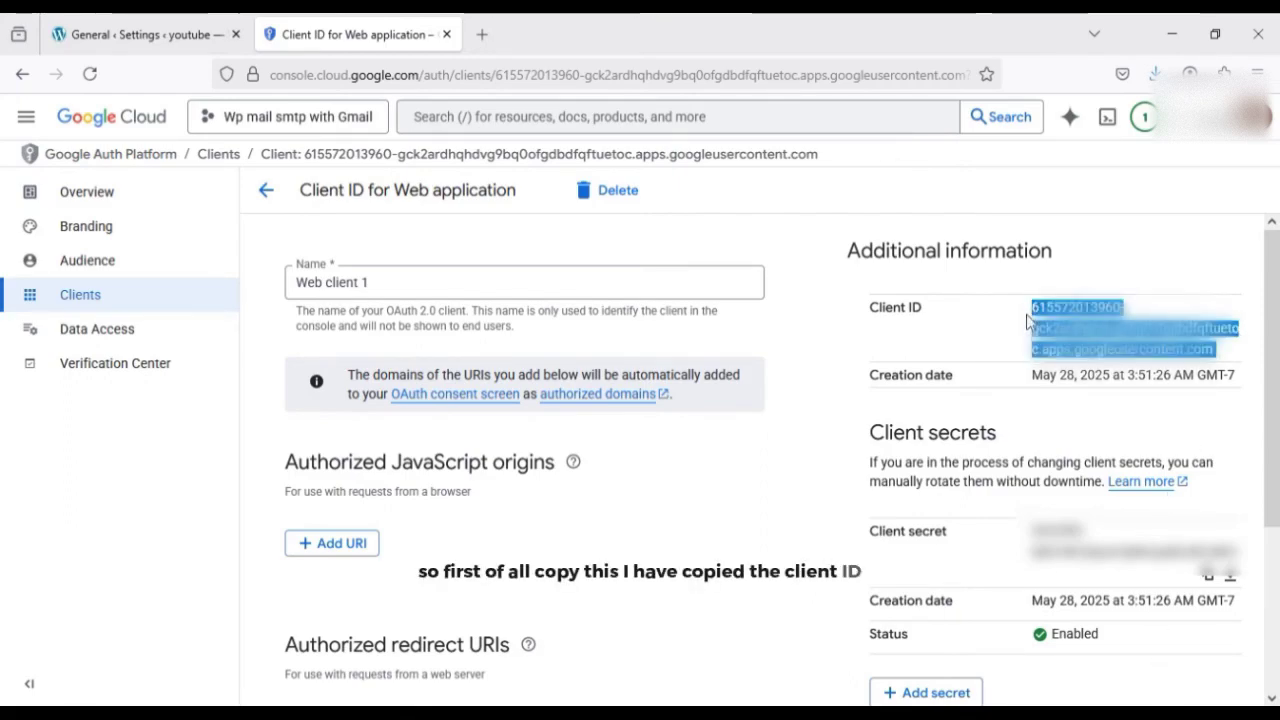
click(224, 30)
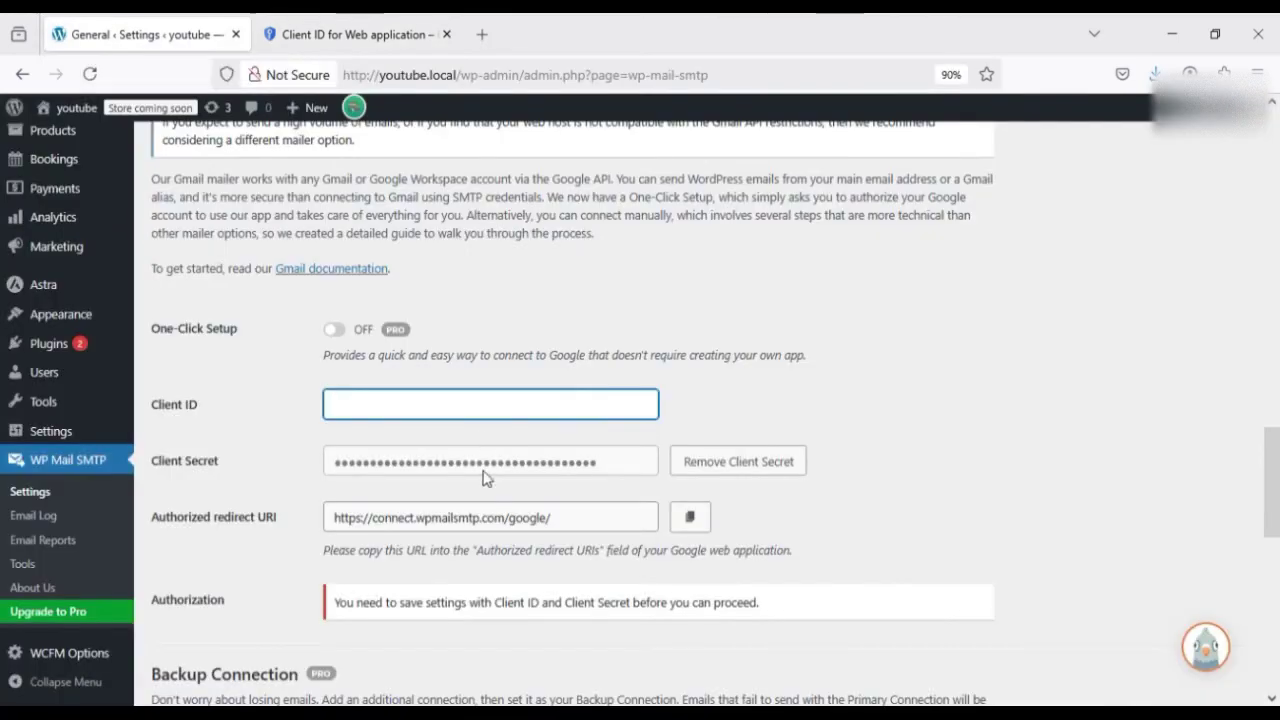
click(355, 34)
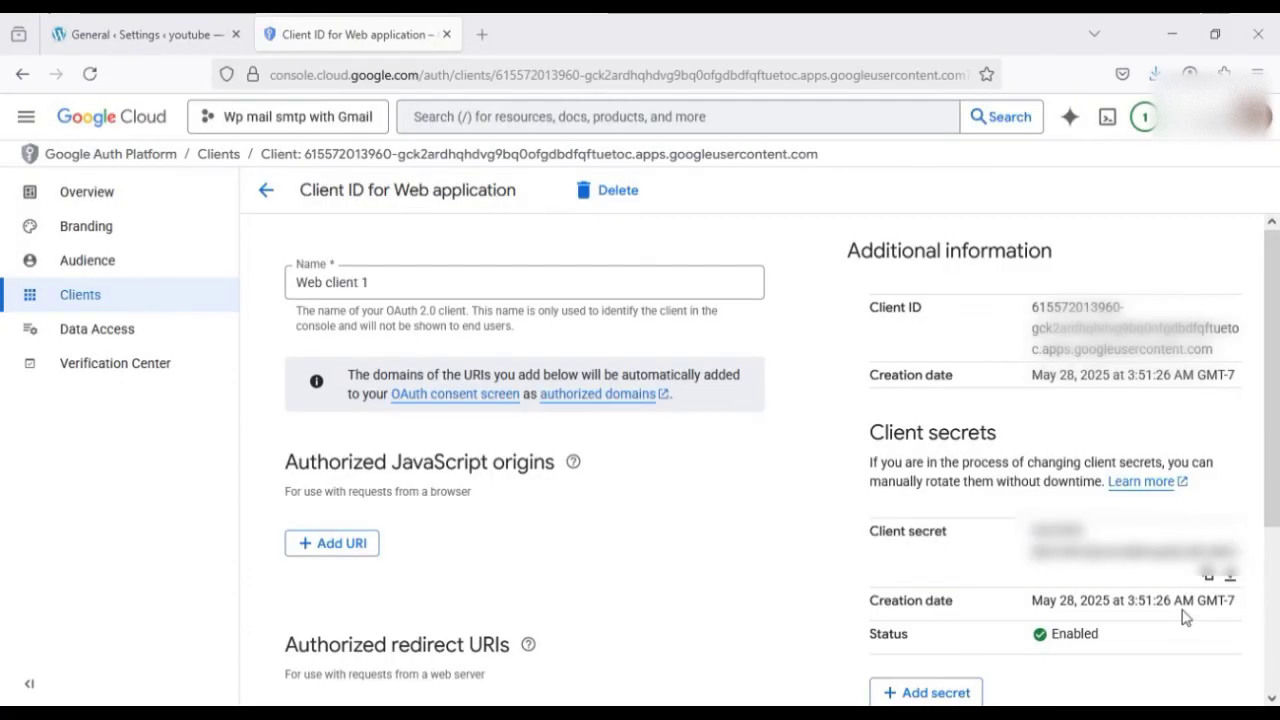
click(1228, 578)
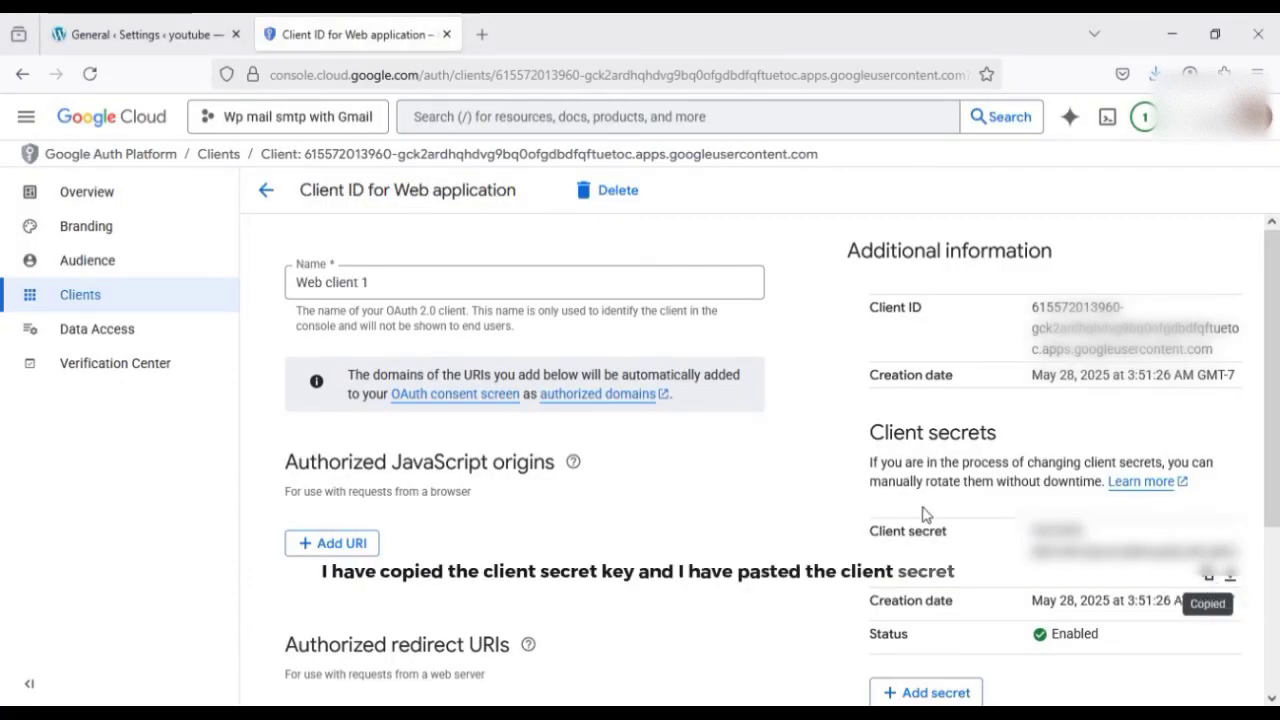
click(180, 30)
click(474, 458)
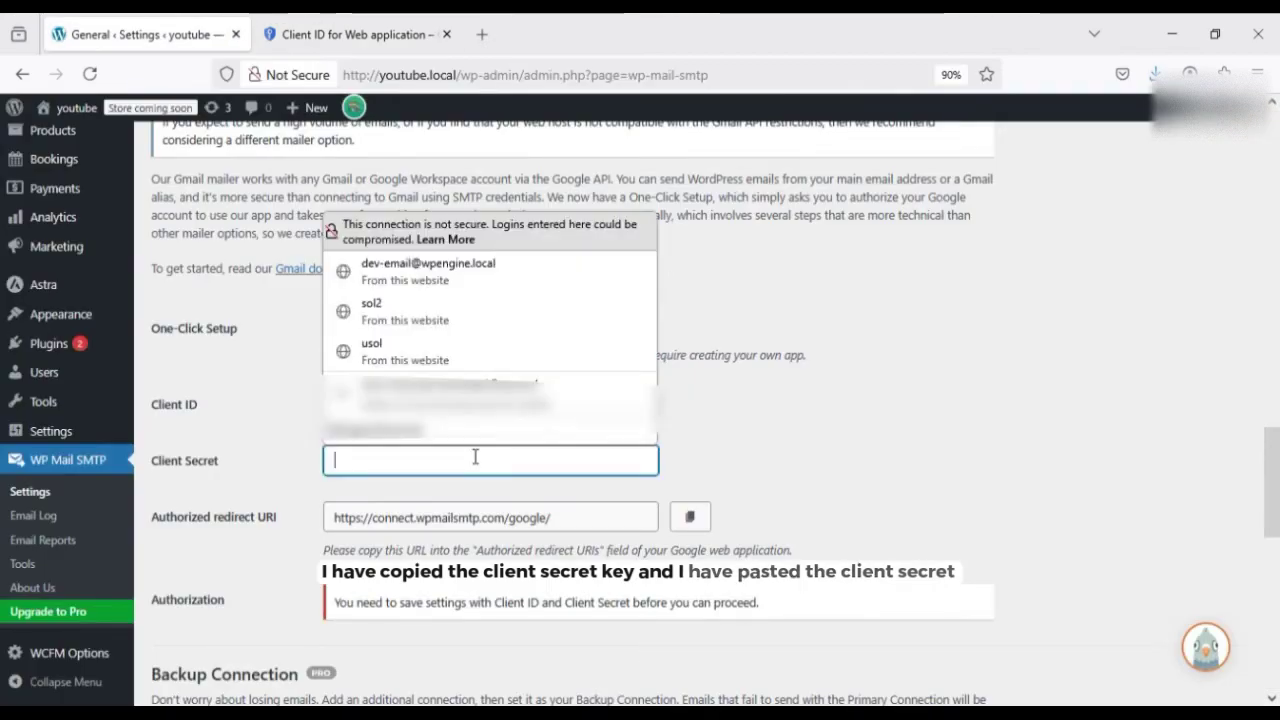
key(ctrl+v)
click(811, 500)
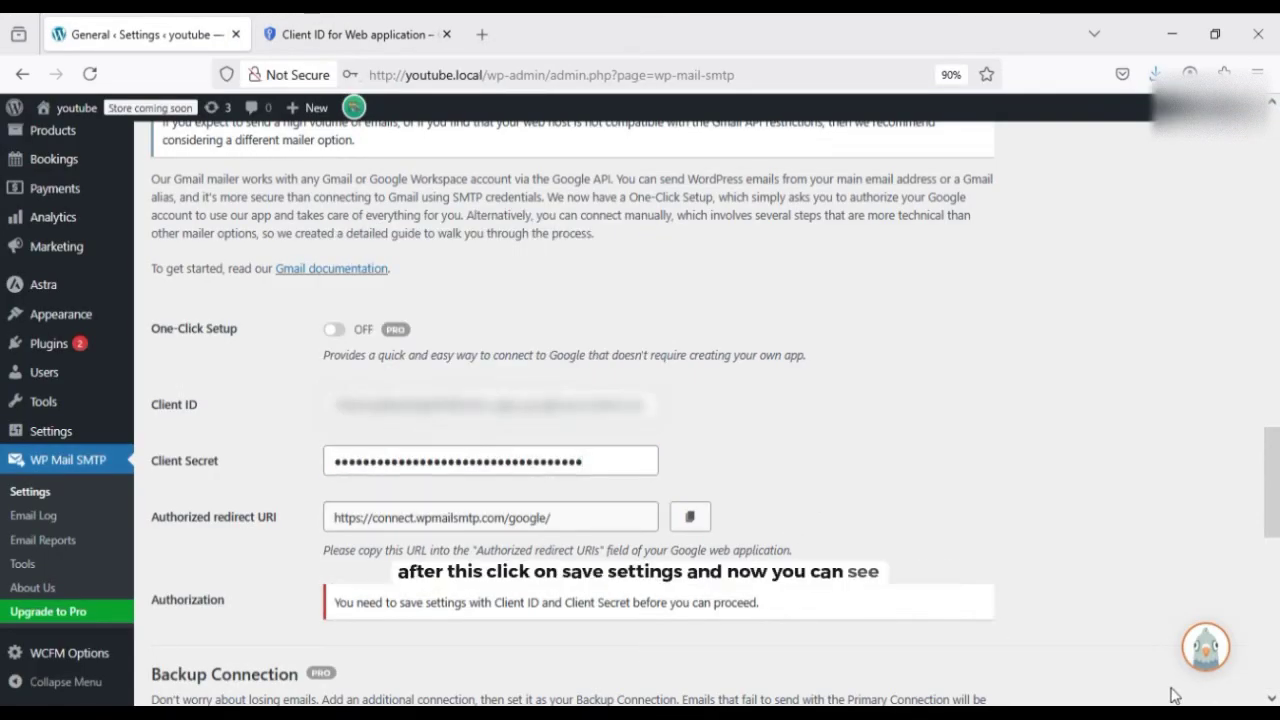
scroll(529, 534, down, 3)
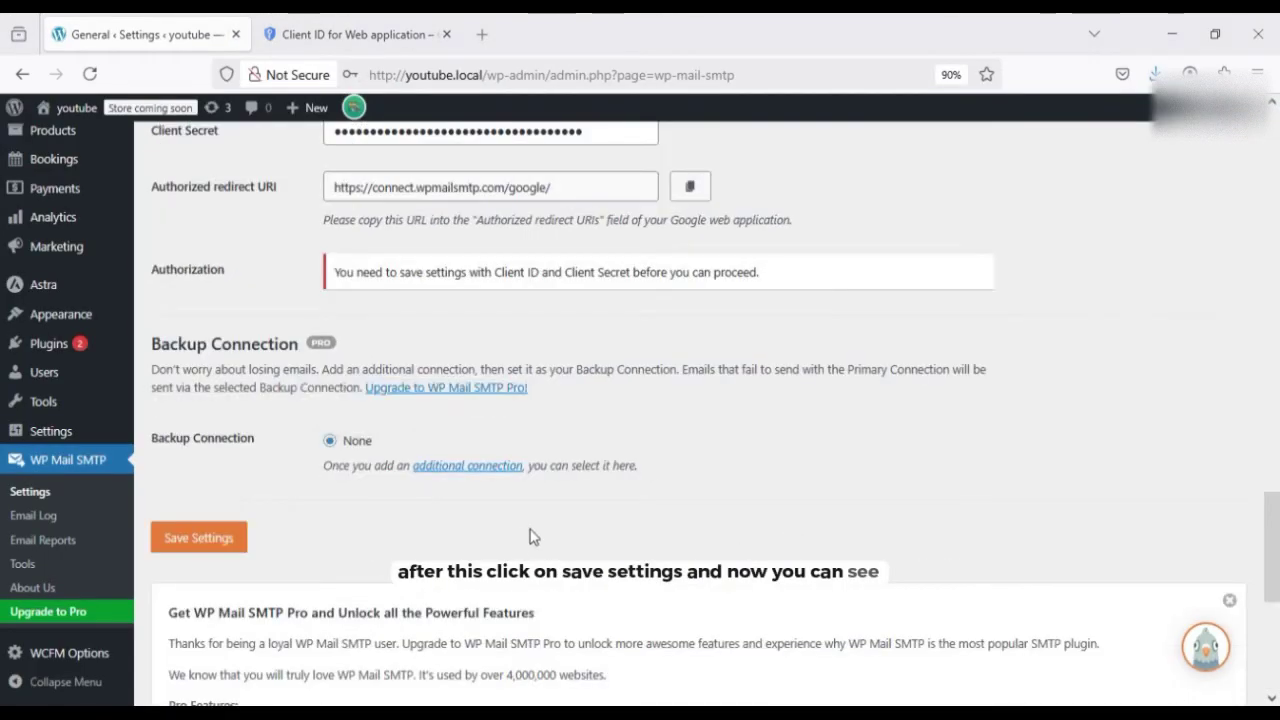
Save the Gmail Client ID and Secret, then allow the plugin to send through the Google account
click(229, 553)
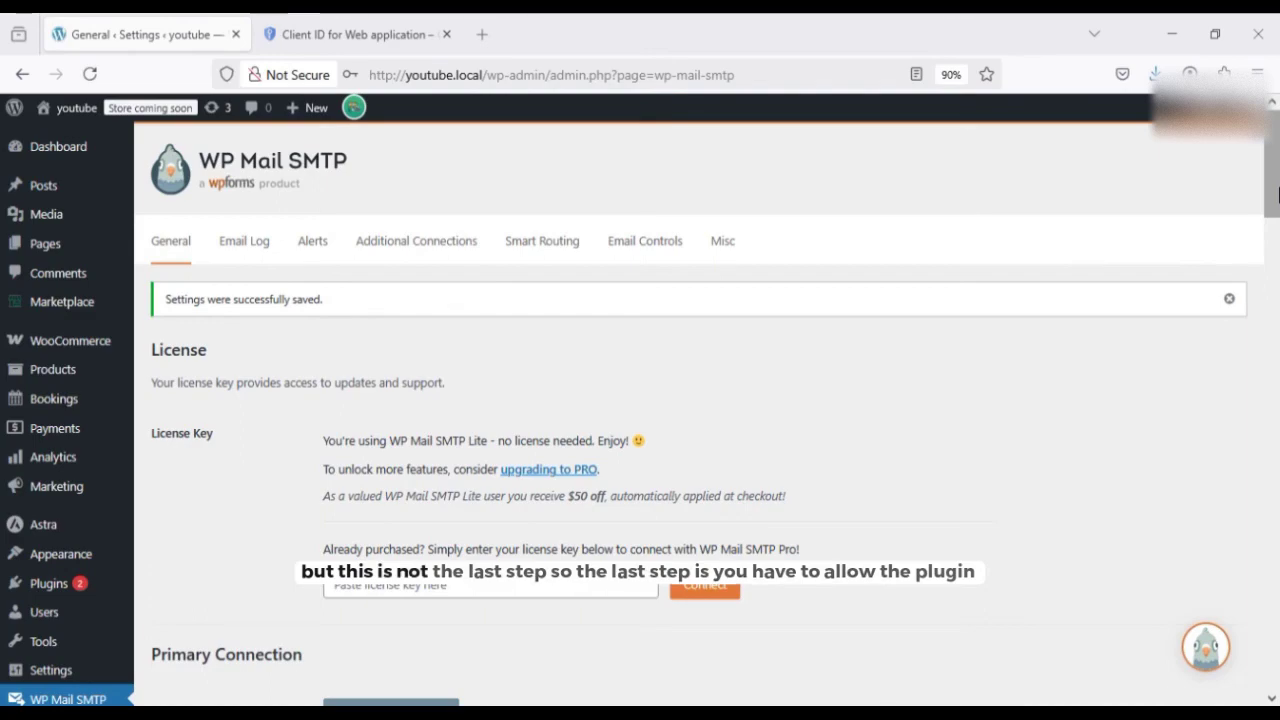
scroll(1277, 228, down, 1)
drag(1277, 228, 1277, 537)
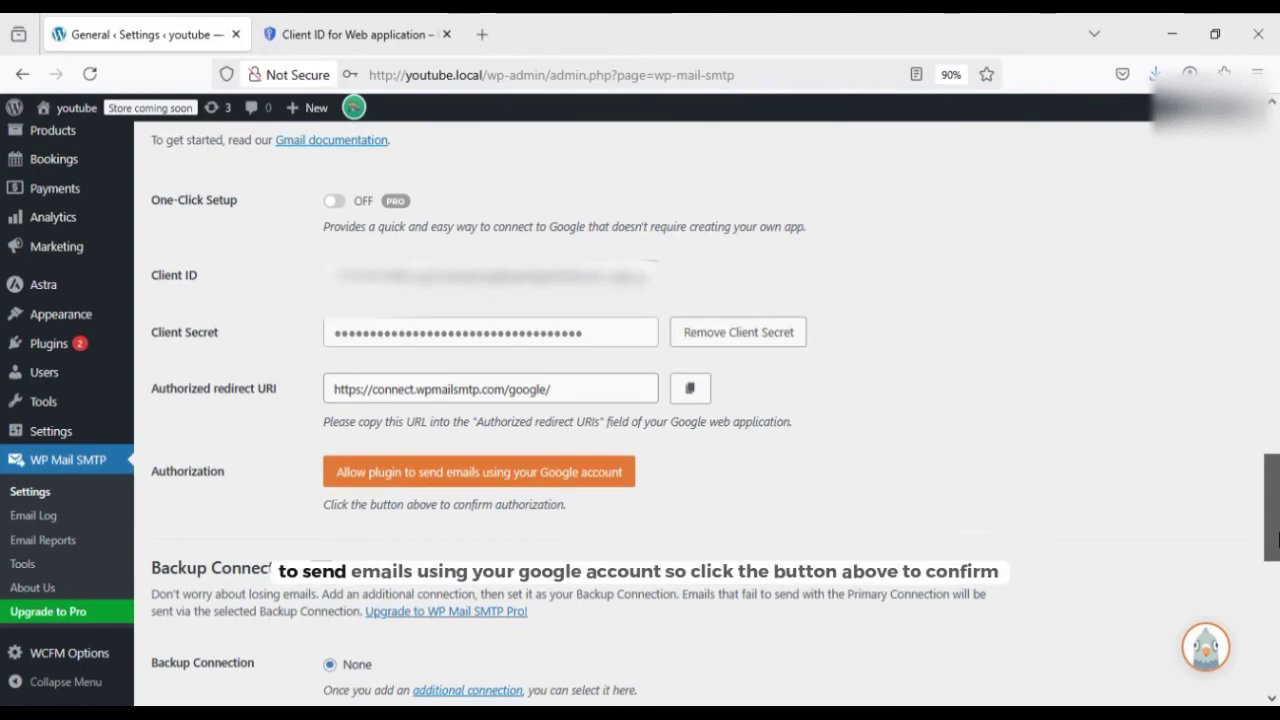
scroll(877, 533, down, 1)
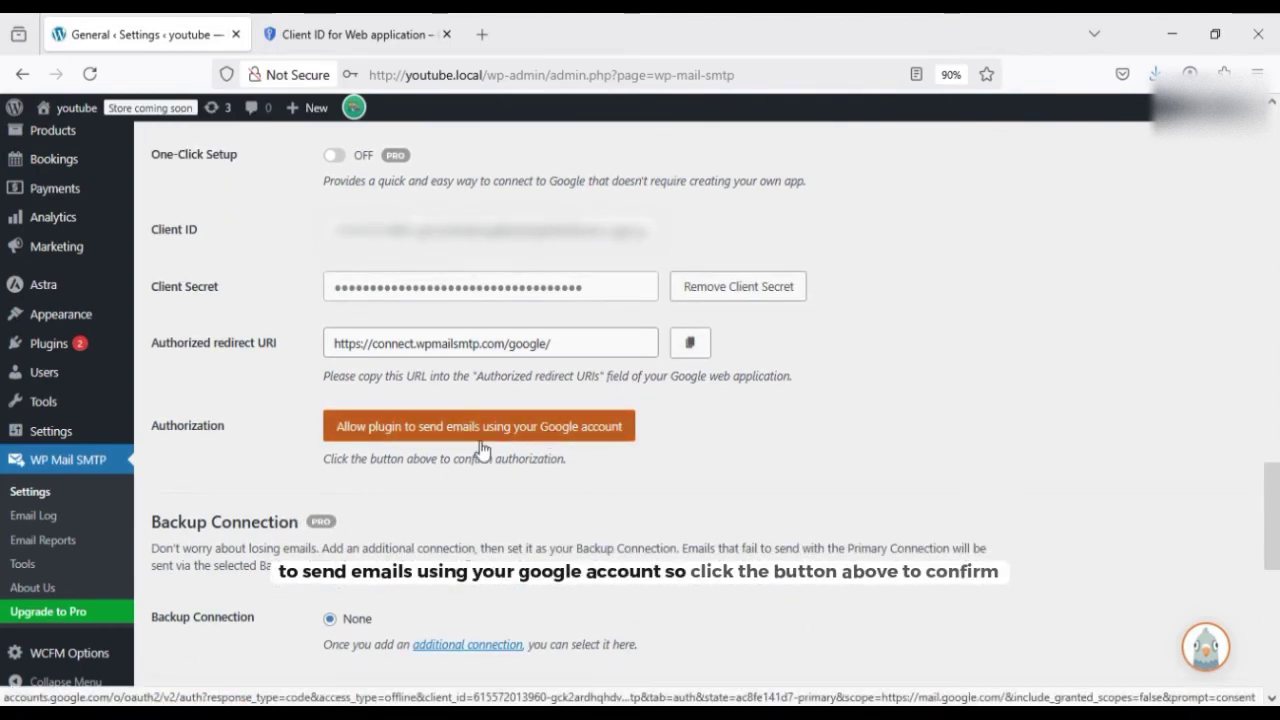
click(546, 443)
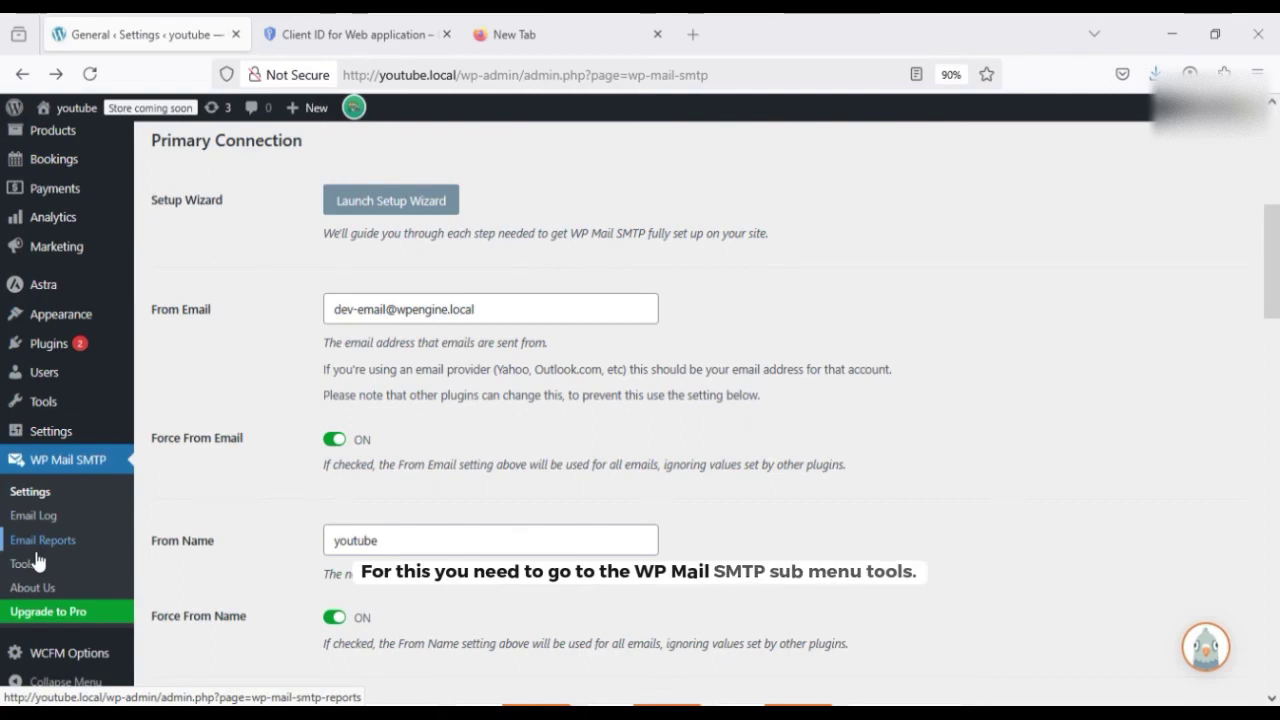
Go to WP Mail SMTP Tools and bring up the Send a Test Email form
click(33, 562)
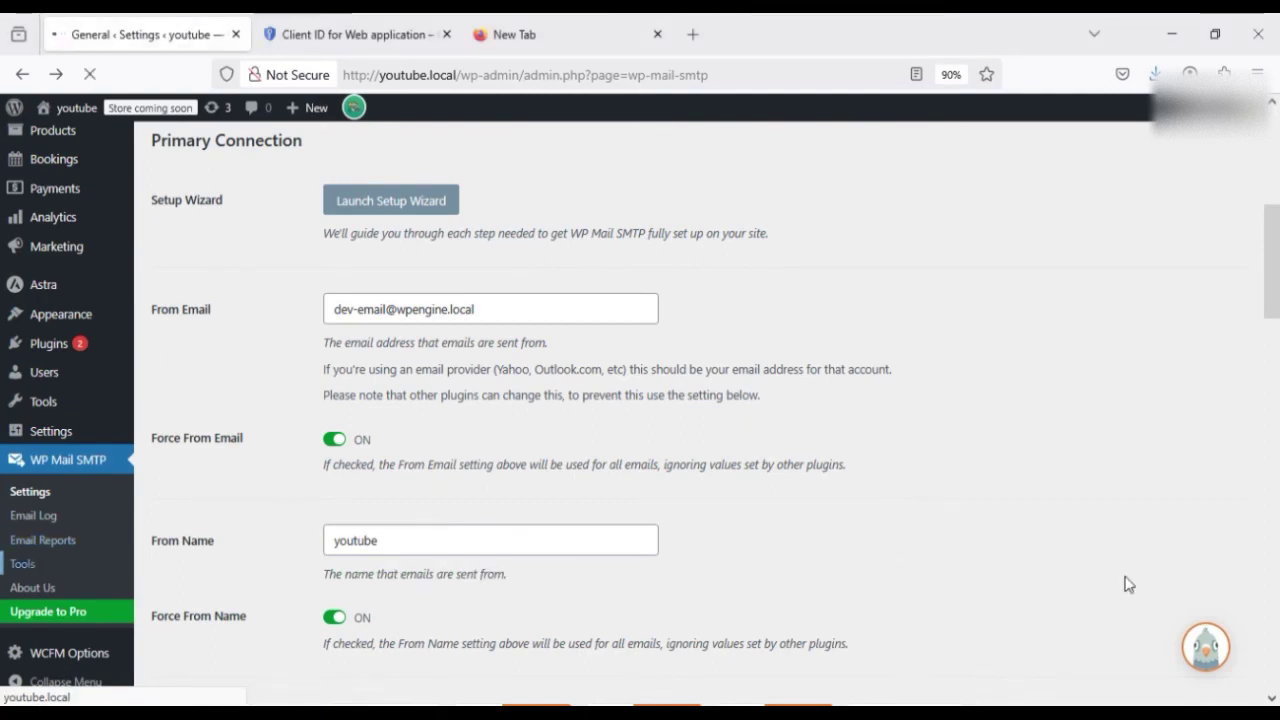
scroll(897, 521, down, 5)
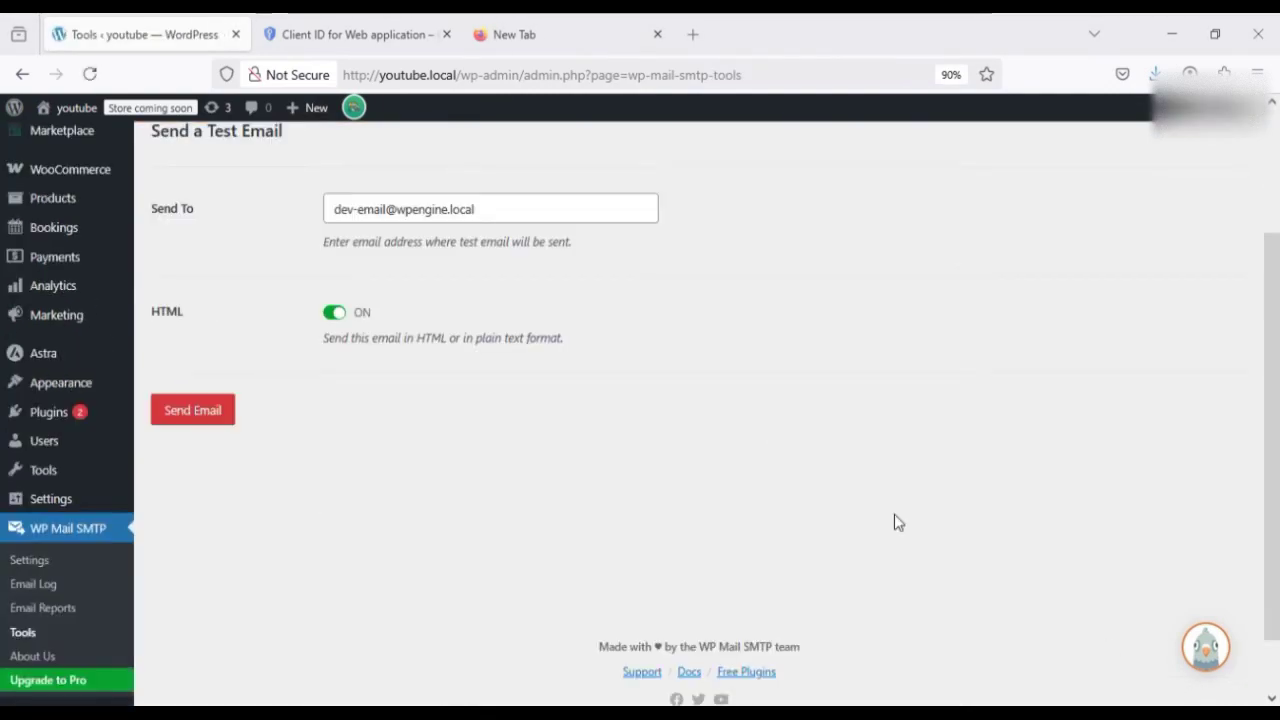